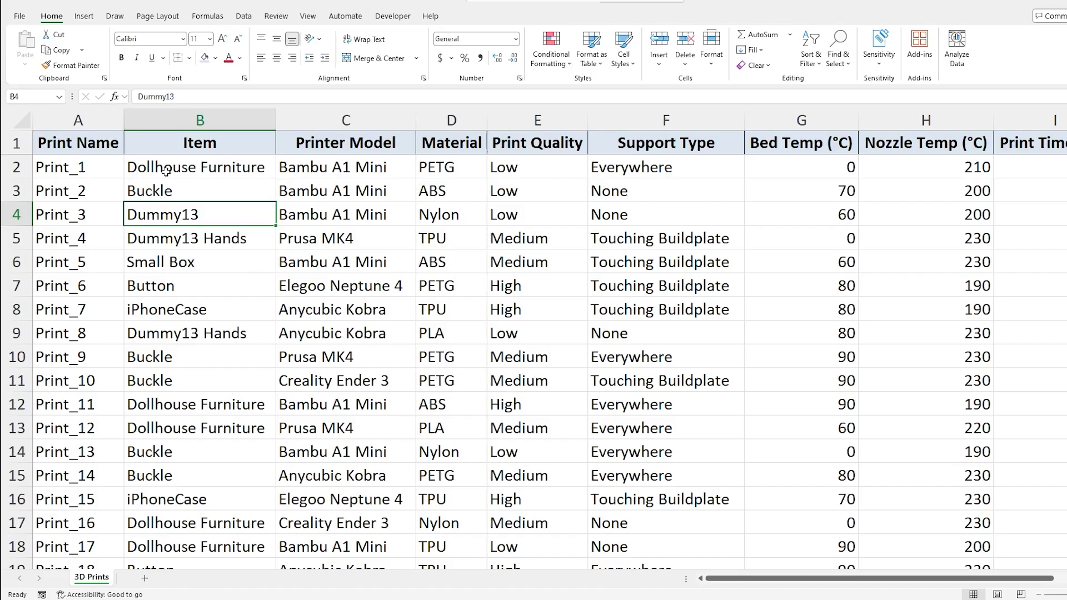
- Scroll the 3D Prints sheet and highlight row 1 to show the header staying frozen
scroll(155, 158, down, 8)
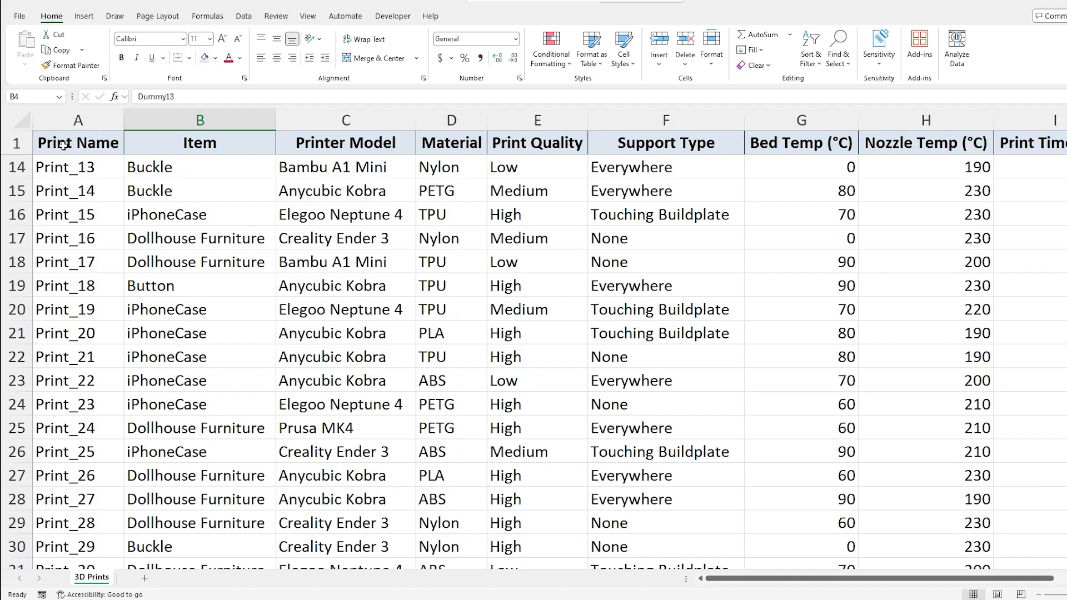
click(21, 139)
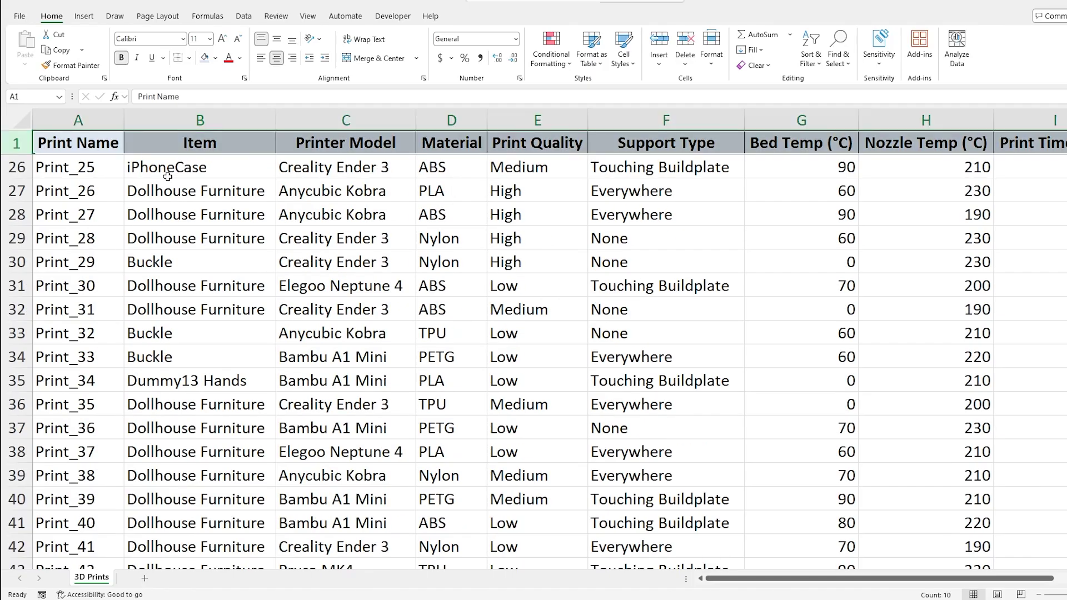
click(167, 176)
scroll(192, 208, down, 8)
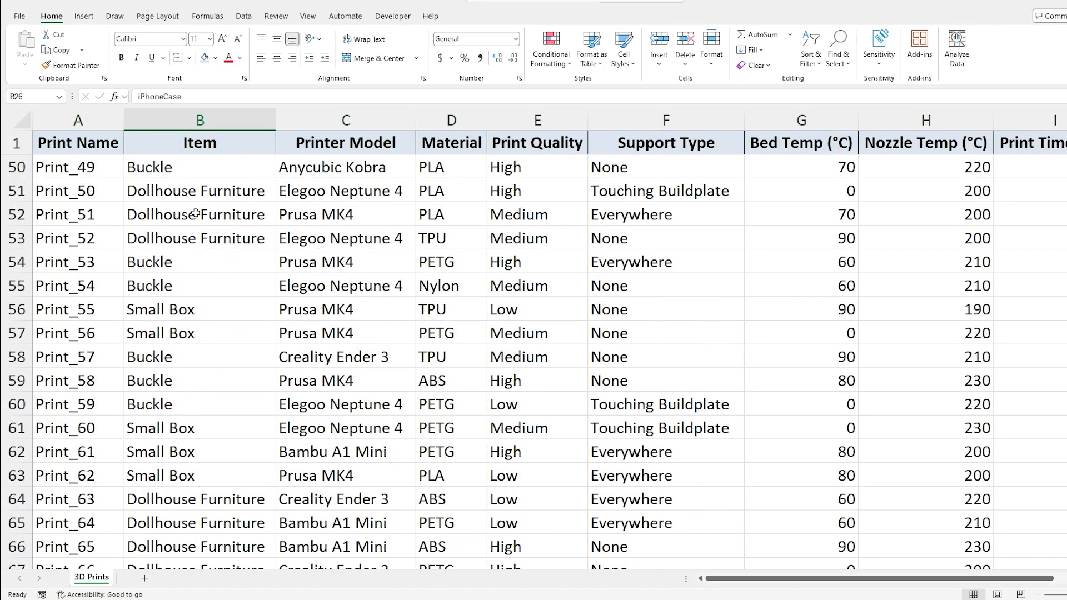
scroll(196, 213, down, 10)
scroll(199, 234, up, 11)
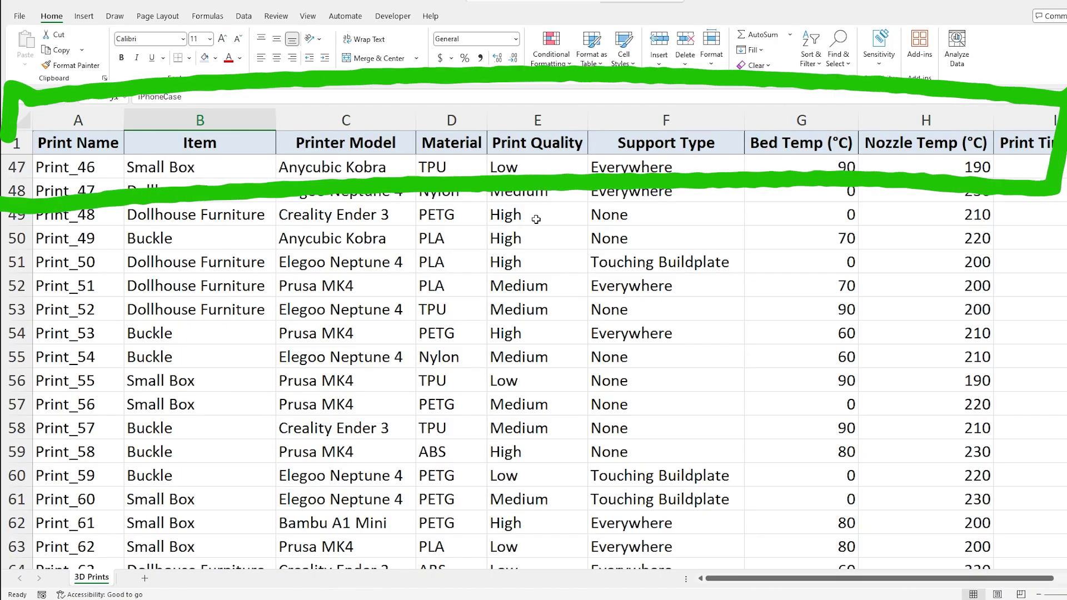
scroll(533, 233, down, 7)
scroll(532, 245, down, 15)
scroll(514, 262, up, 5)
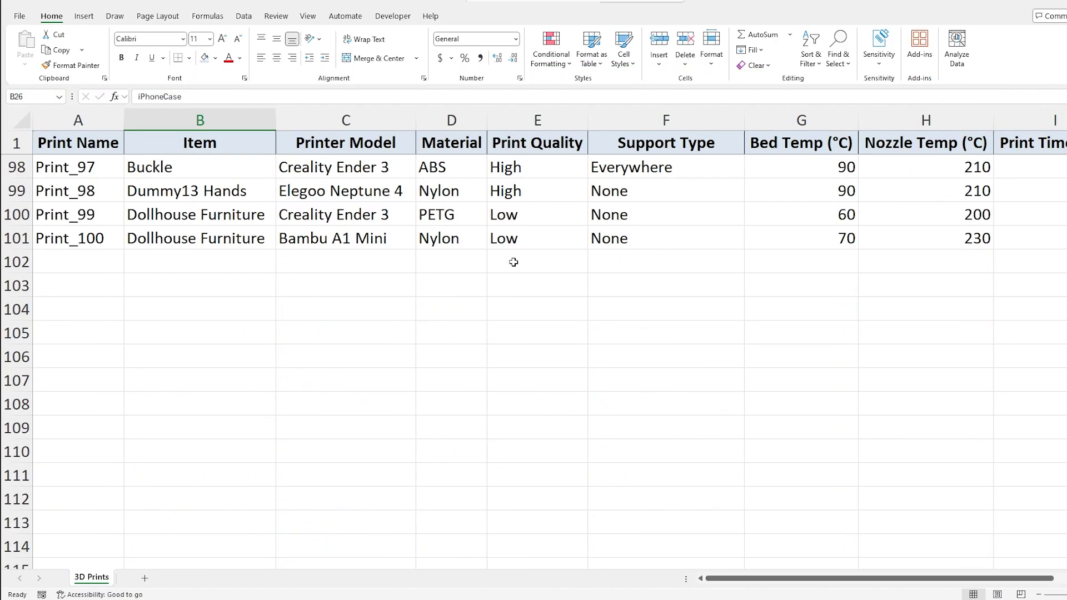
click(16, 143)
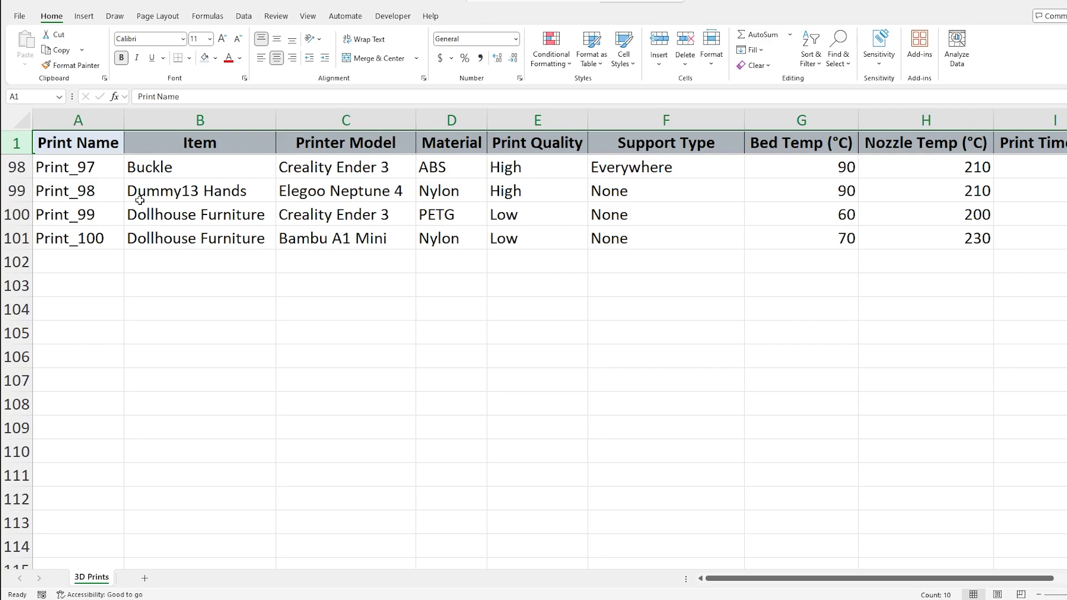
scroll(242, 216, up, 12)
scroll(472, 286, up, 20)
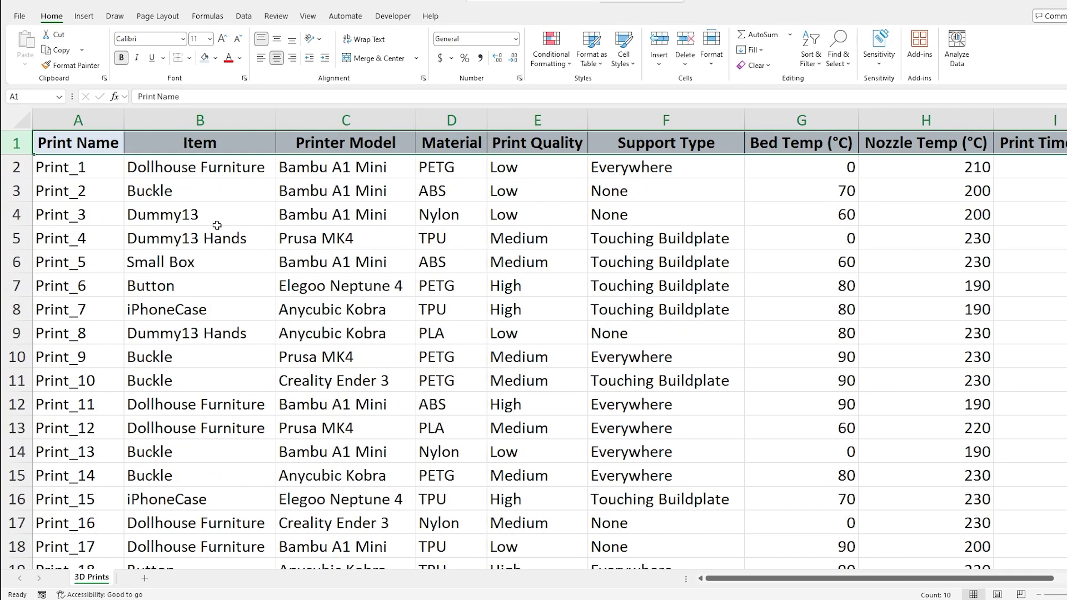
click(216, 224)
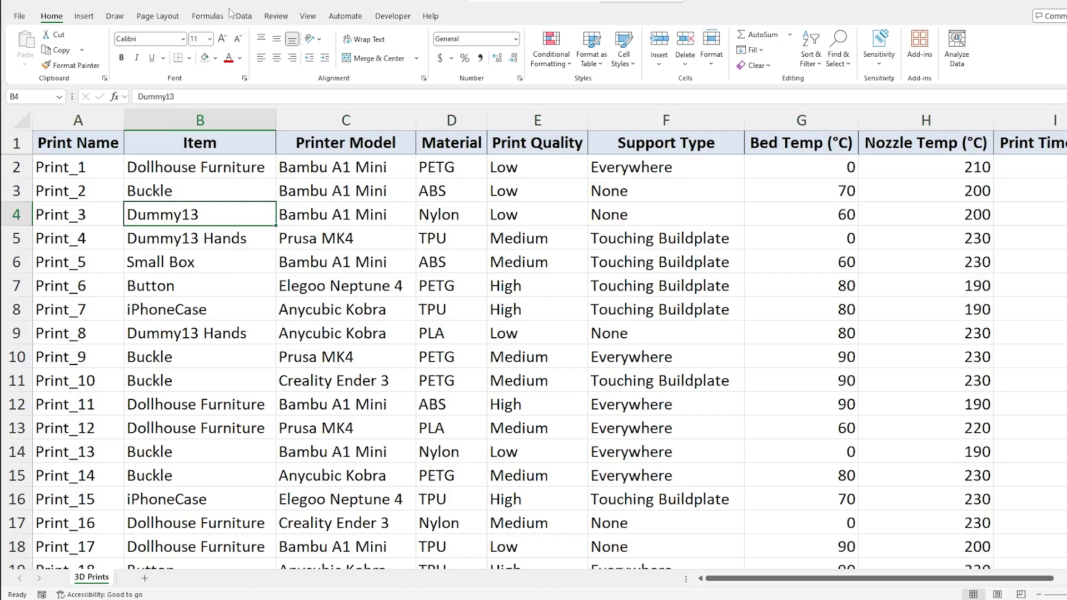
- On the View tab, choose Freeze Panes > Unfreeze Panes
click(307, 17)
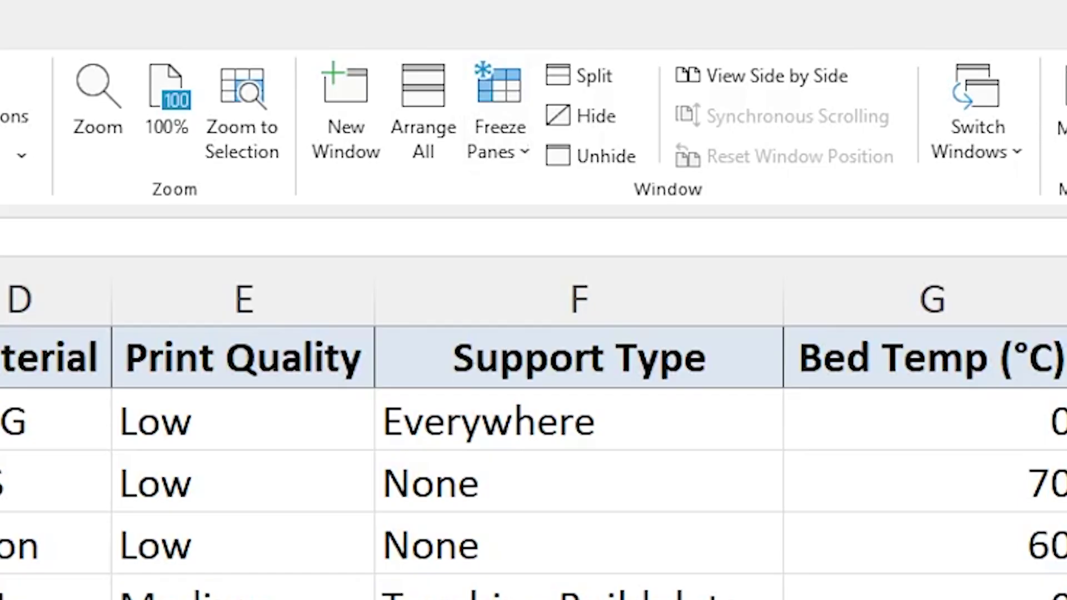
click(3, 358)
click(3, 420)
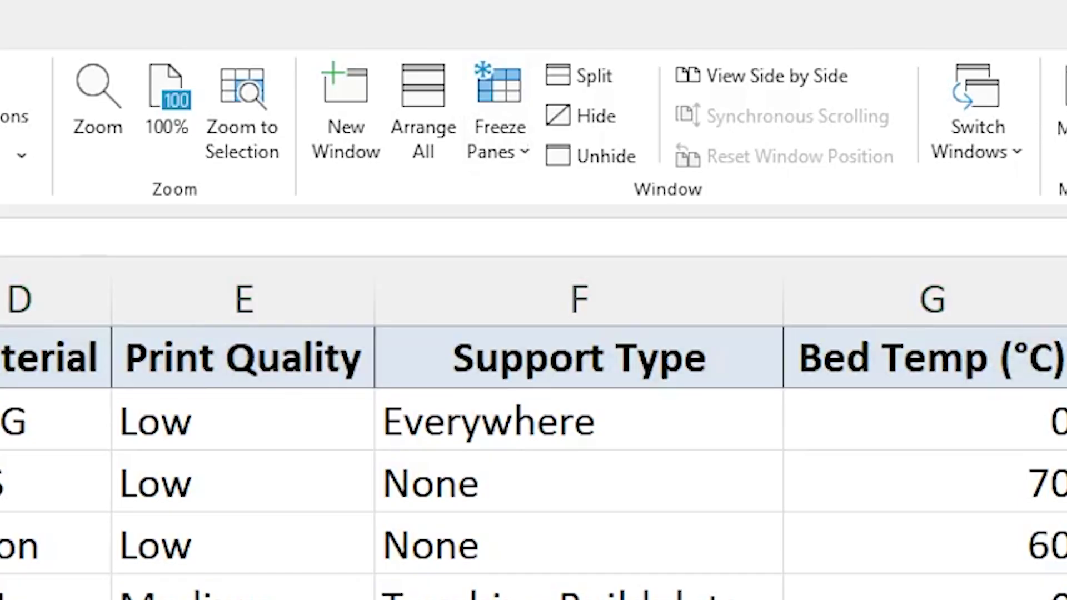
click(499, 117)
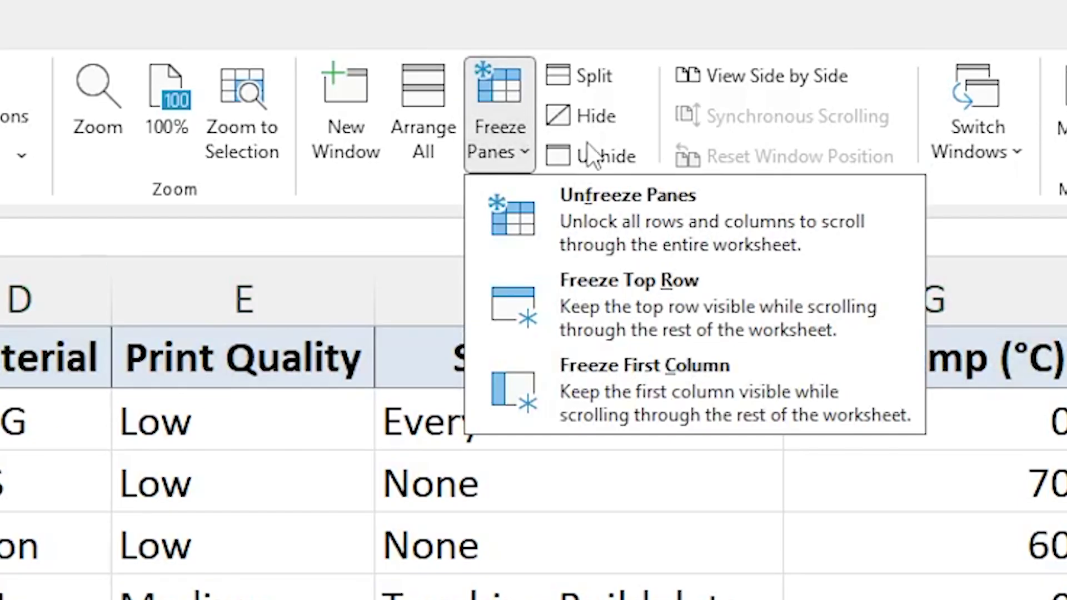
click(575, 219)
- Scroll down and back up to confirm the header row now scrolls away
scroll(352, 514, down, 5)
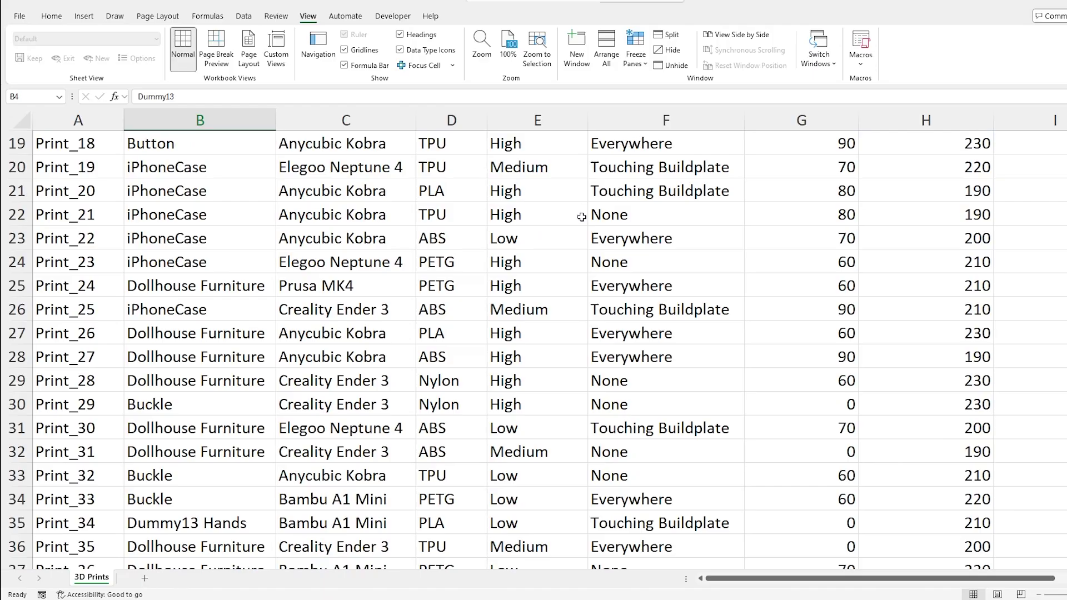
scroll(586, 240, down, 12)
scroll(562, 221, up, 16)
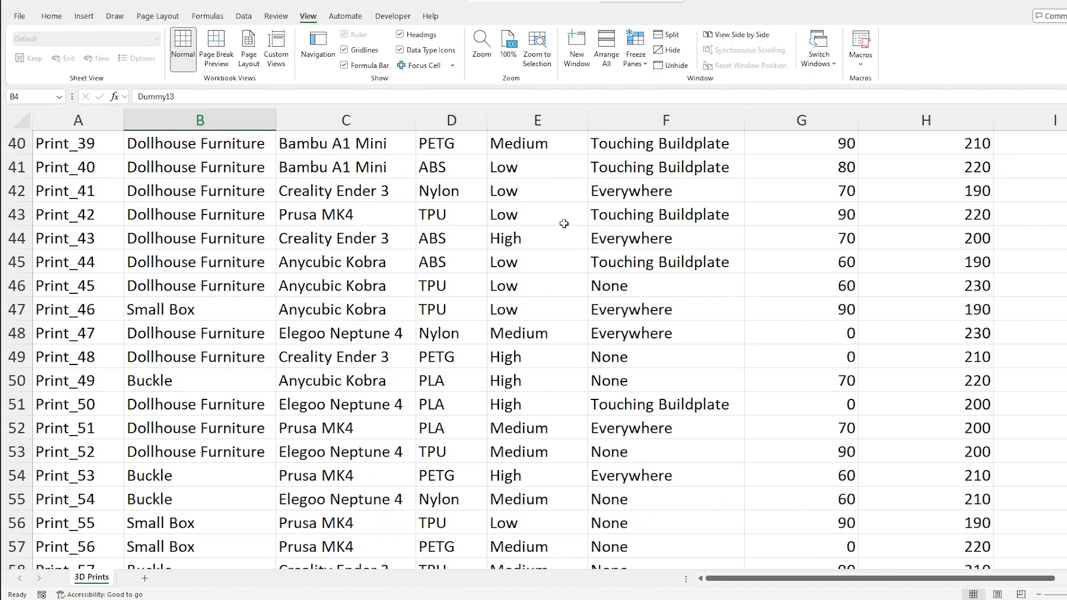
scroll(563, 232, up, 2)
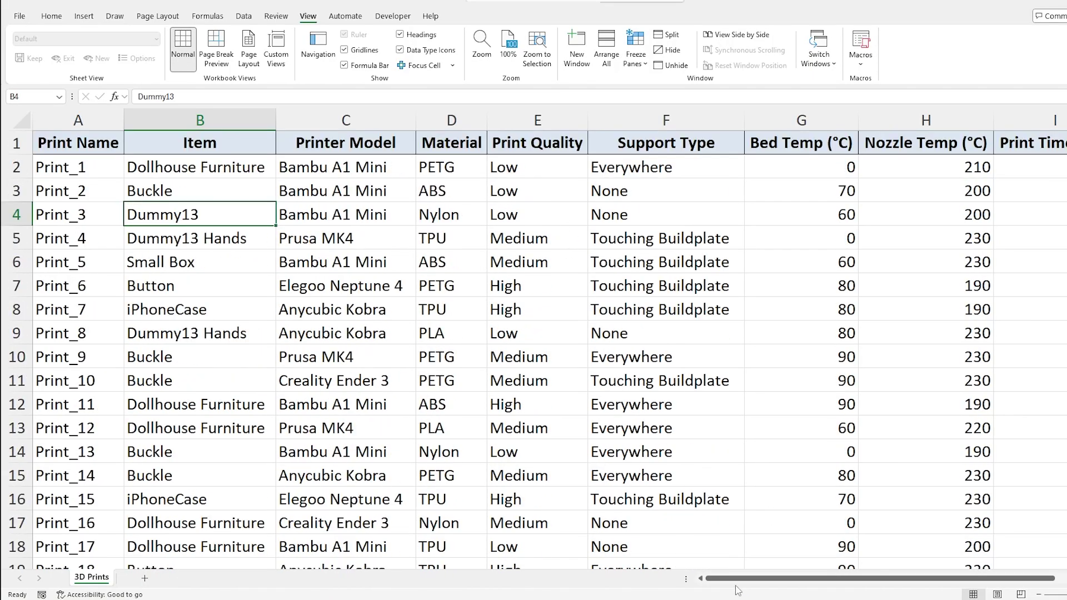
mouse_move(733, 582)
mouse_down()
mouse_move(745, 582)
mouse_move(734, 582)
mouse_up()
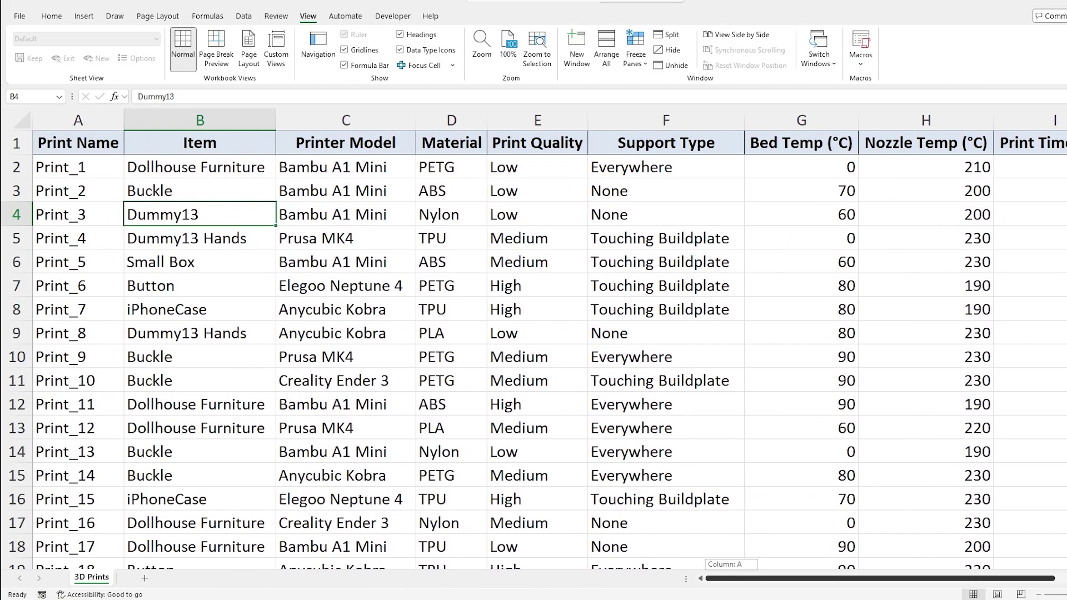
- Apply Freeze Top Row and scroll down to check the headers stay visible
click(640, 63)
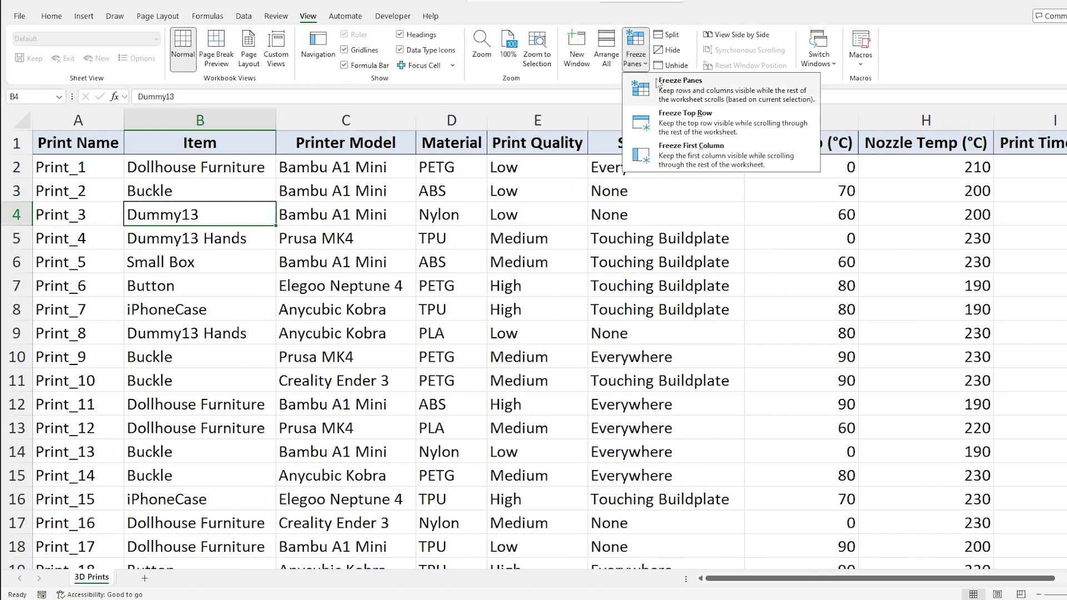
click(680, 124)
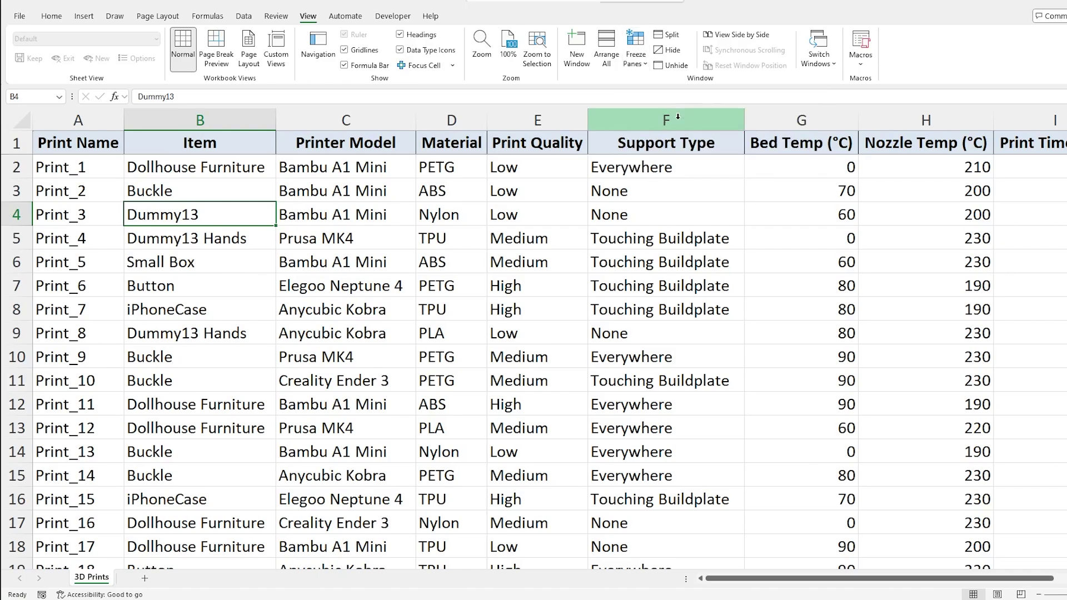
scroll(555, 226, down, 10)
scroll(332, 217, down, 4)
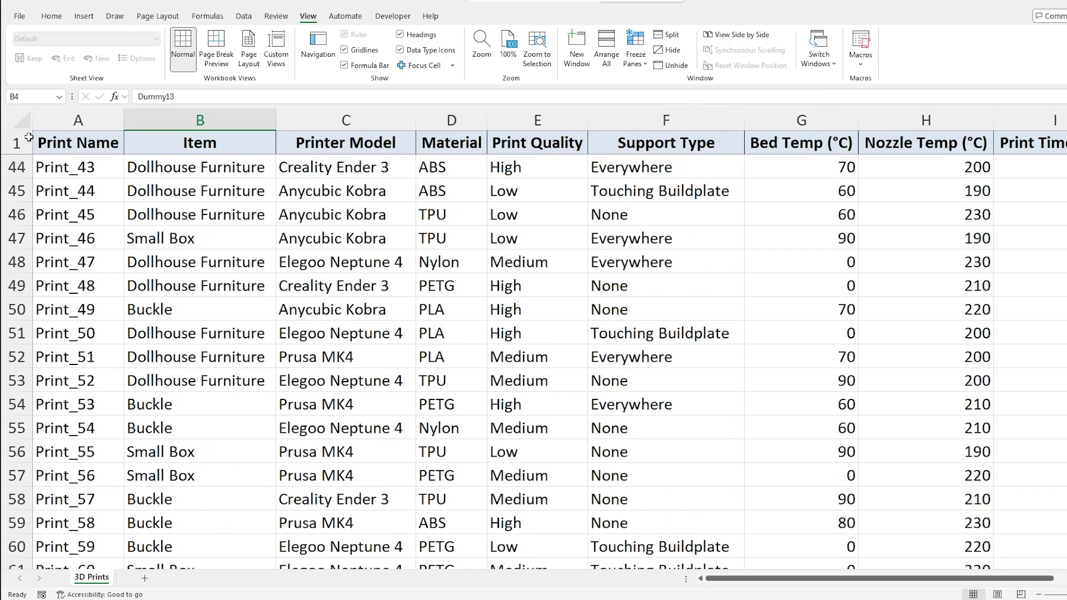
- Scroll the records while highlighting row 1, column A and the Item column B
click(16, 143)
scroll(270, 250, down, 5)
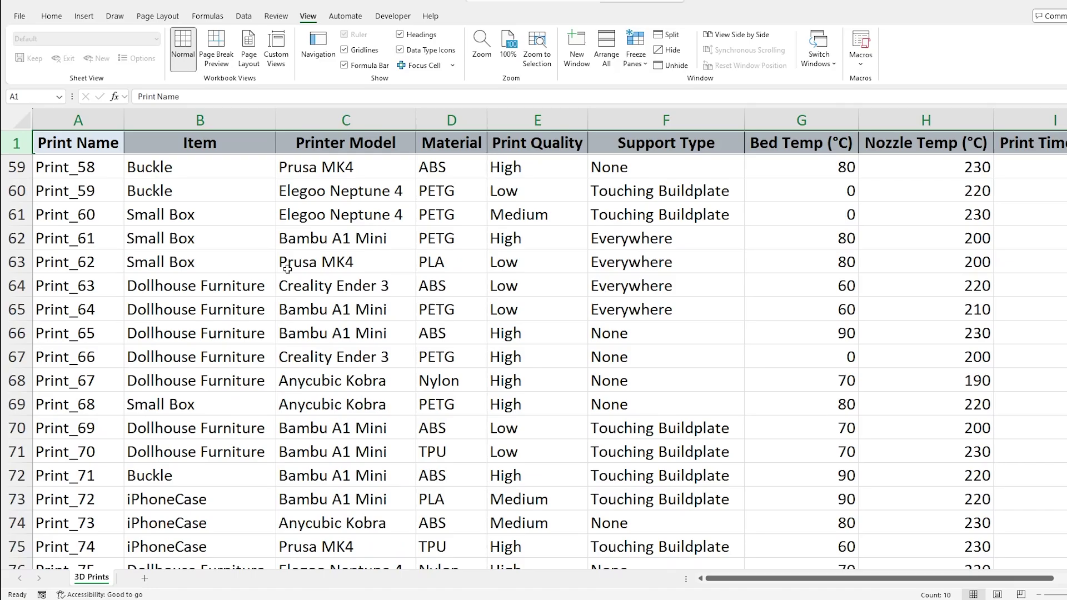
scroll(280, 272, up, 11)
click(284, 281)
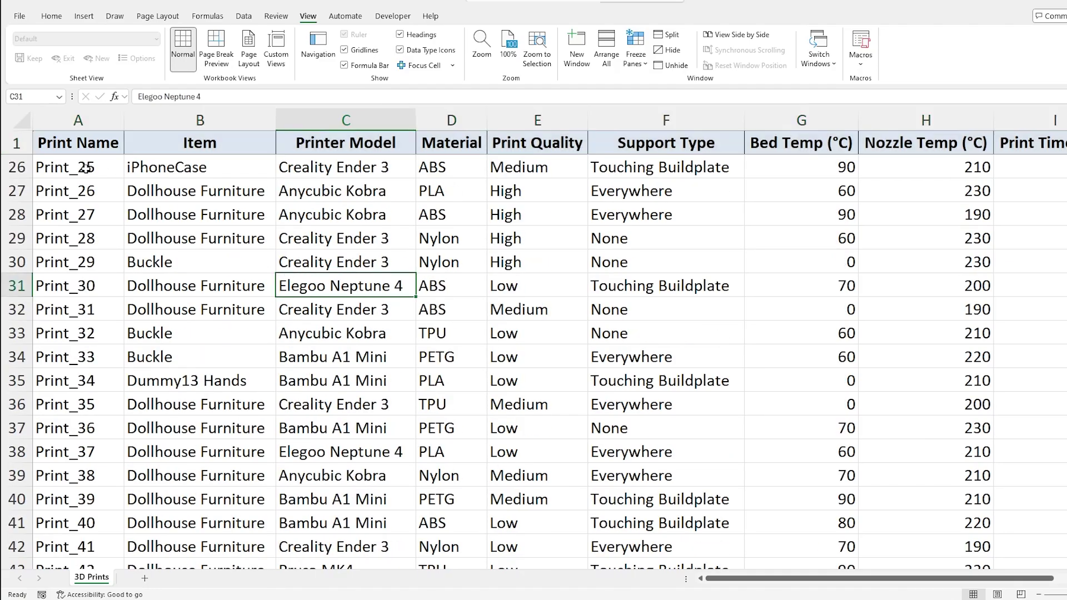
click(21, 142)
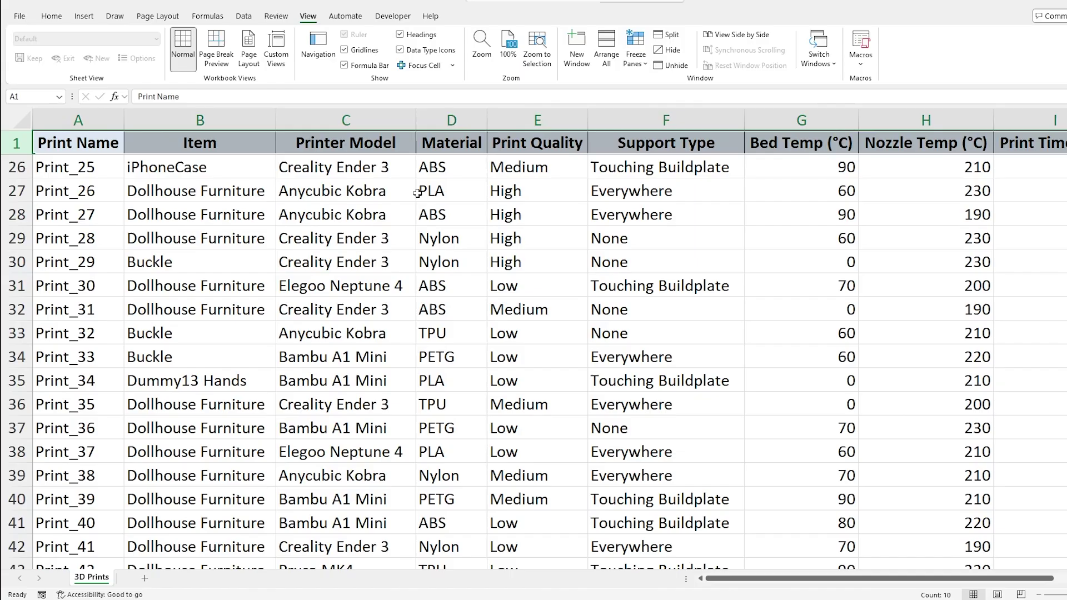
click(103, 120)
click(228, 114)
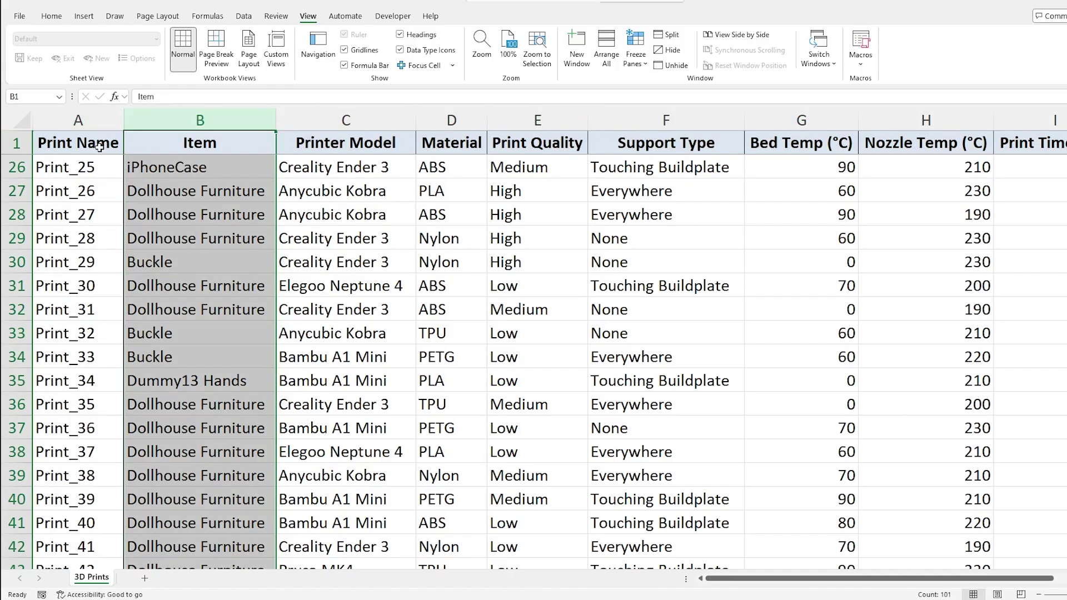
click(360, 192)
scroll(231, 169, down, 9)
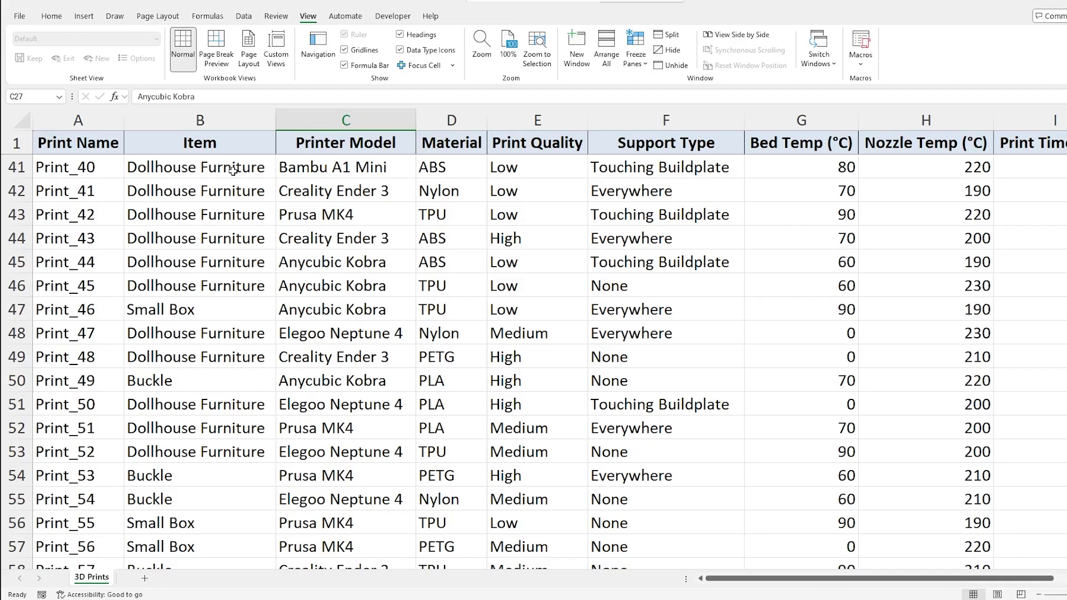
- Highlight the header row, then the Print Name column A, scrolling back to the top
click(18, 143)
scroll(361, 183, down, 1)
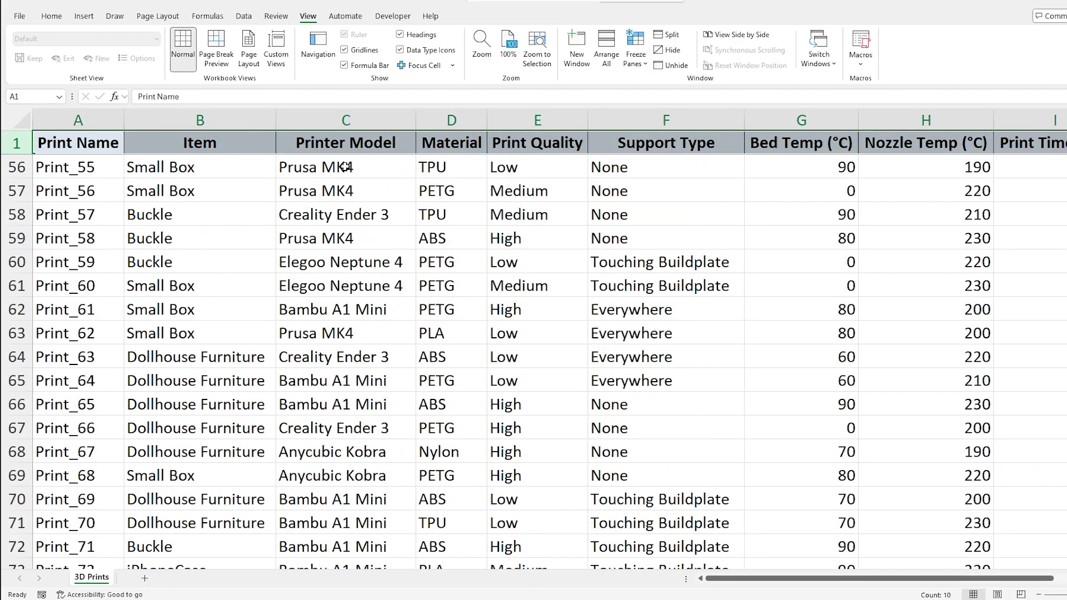
scroll(393, 208, up, 6)
scroll(394, 208, up, 5)
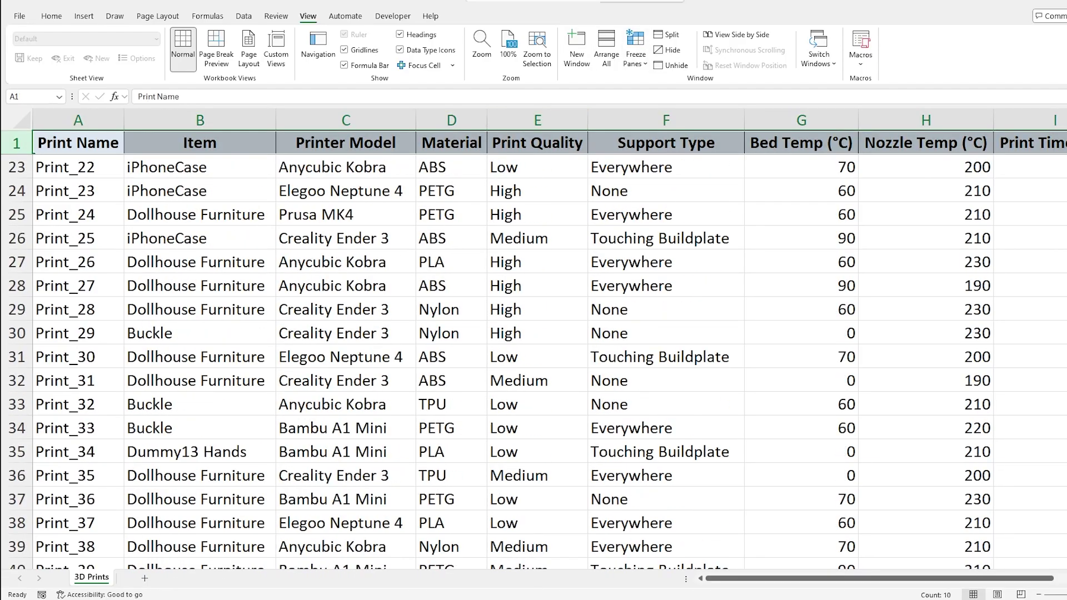
click(154, 270)
click(87, 120)
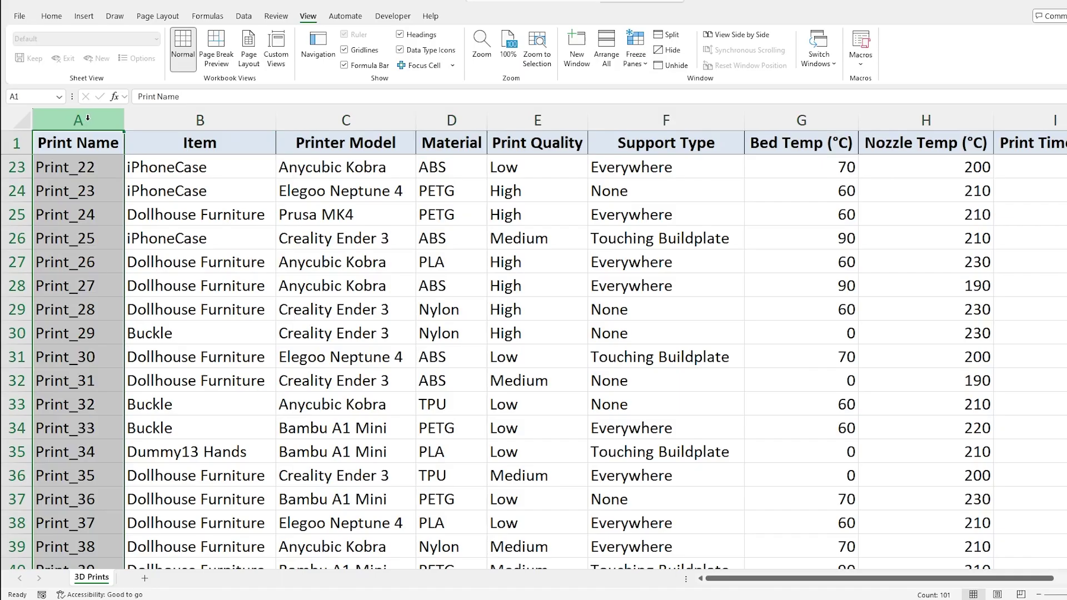
scroll(161, 229, up, 7)
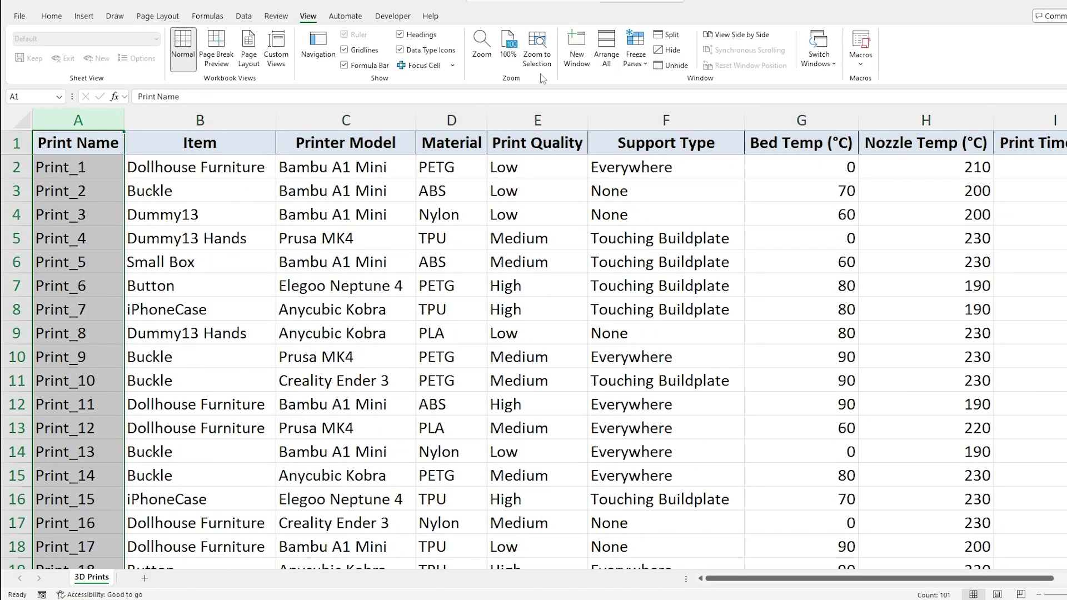
- Apply Freeze First Column and scroll up and down to test it
click(639, 53)
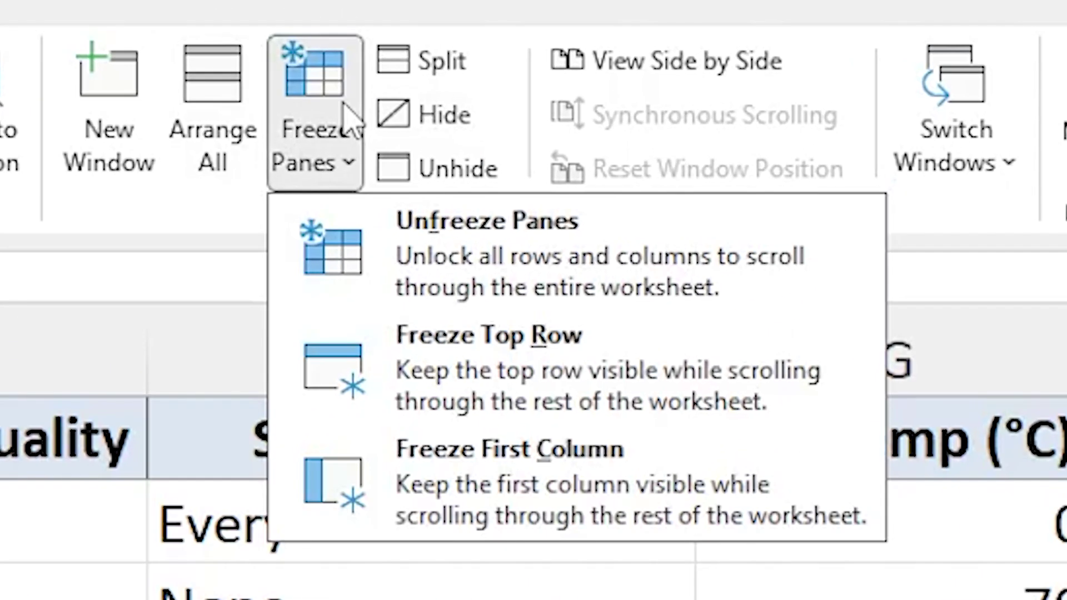
click(530, 486)
scroll(529, 485, down, 5)
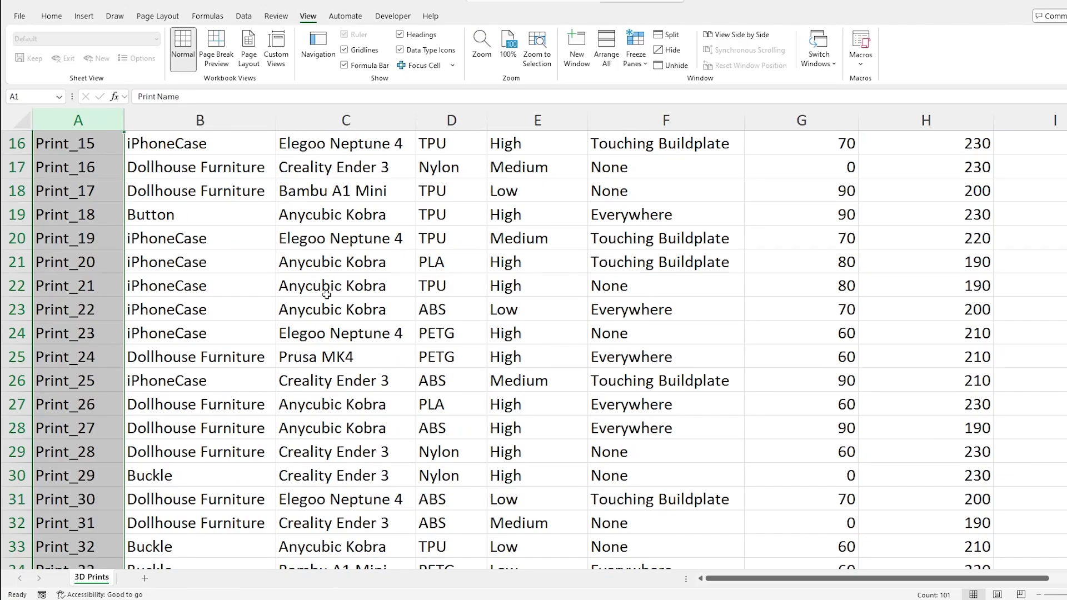
scroll(344, 291, up, 4)
scroll(322, 266, up, 1)
scroll(289, 205, down, 2)
scroll(286, 213, up, 2)
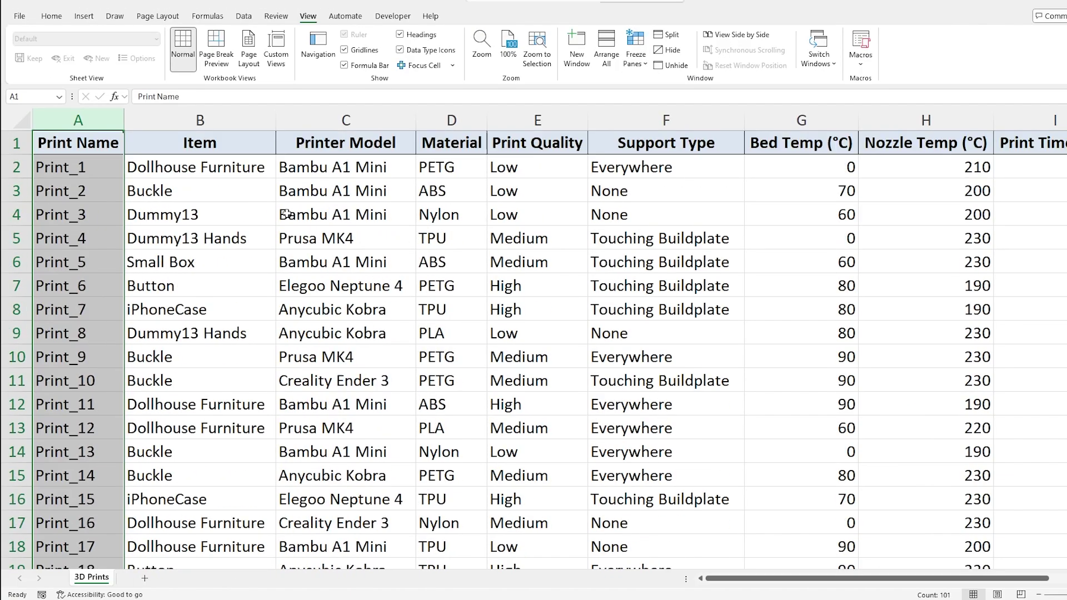
- Select cell B2, scroll sideways, and highlight the frozen Print Name column
click(199, 172)
scroll(202, 150, down, 5)
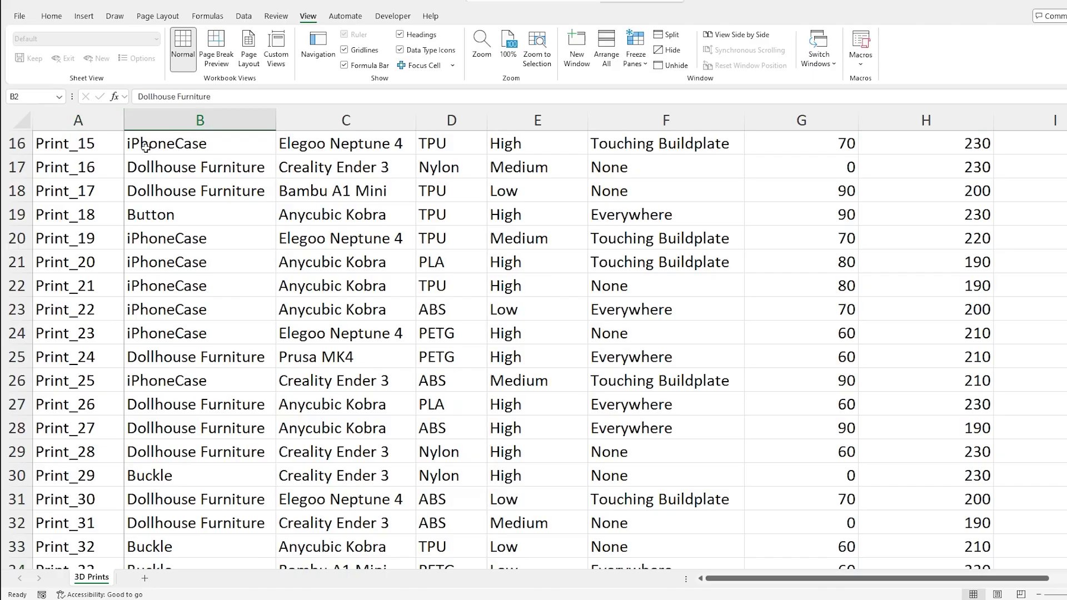
scroll(877, 482, up, 5)
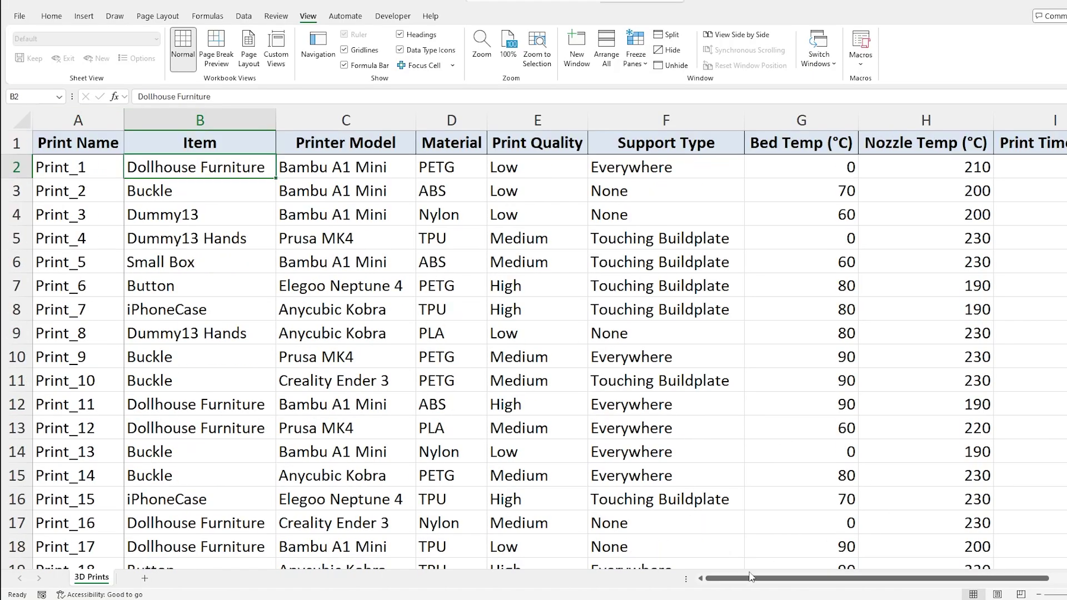
mouse_move(750, 577)
mouse_down()
mouse_move(875, 575)
mouse_move(757, 578)
mouse_up()
click(80, 119)
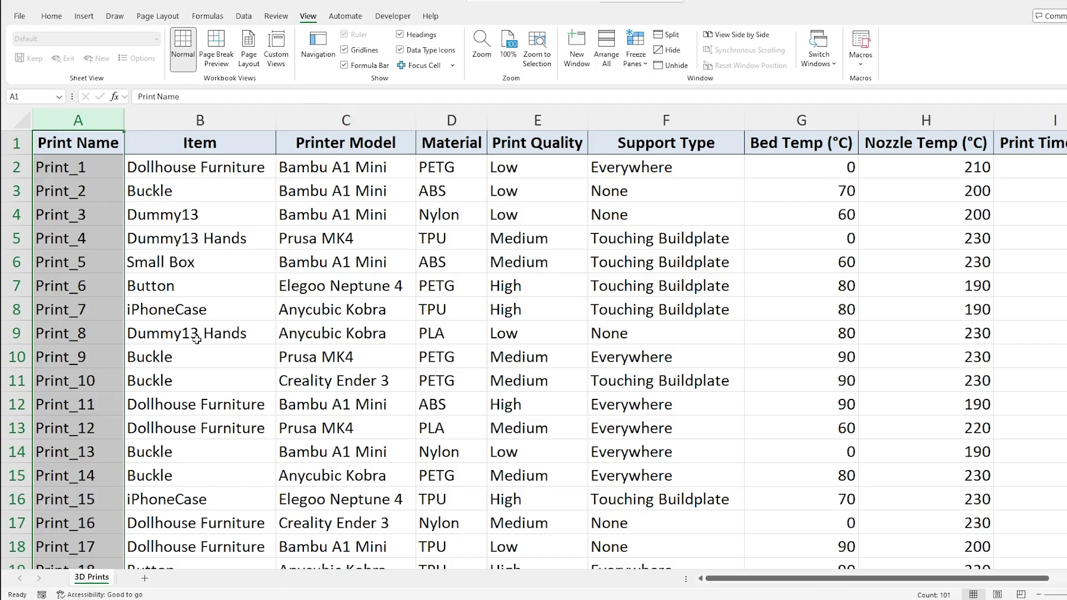
- Unfreeze Panes, select cell C8, and scroll sideways and down to confirm nothing is locked
drag(757, 582, 682, 578)
click(636, 54)
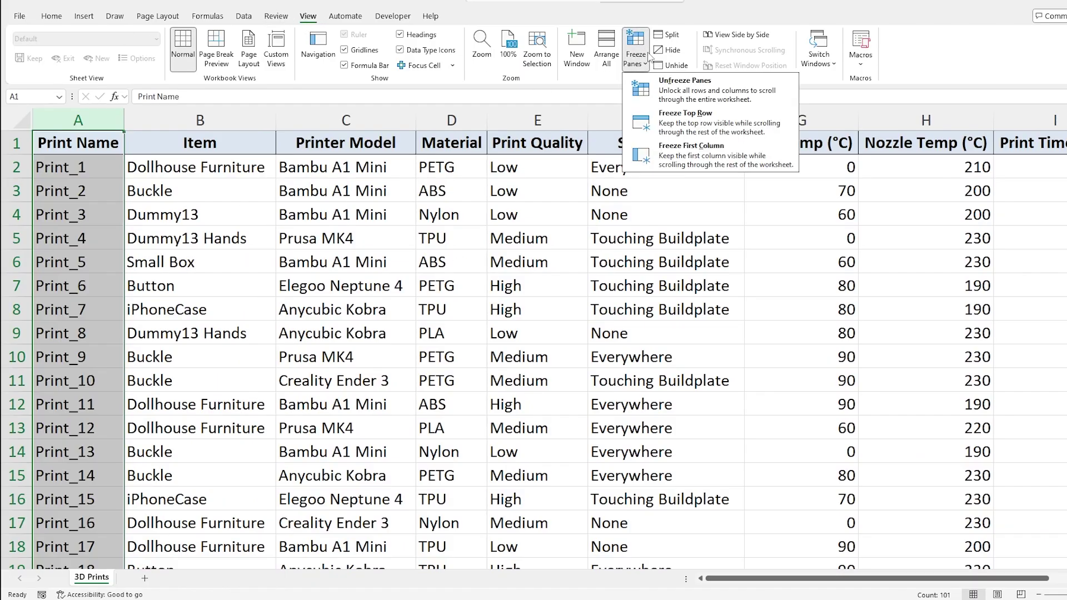
click(685, 89)
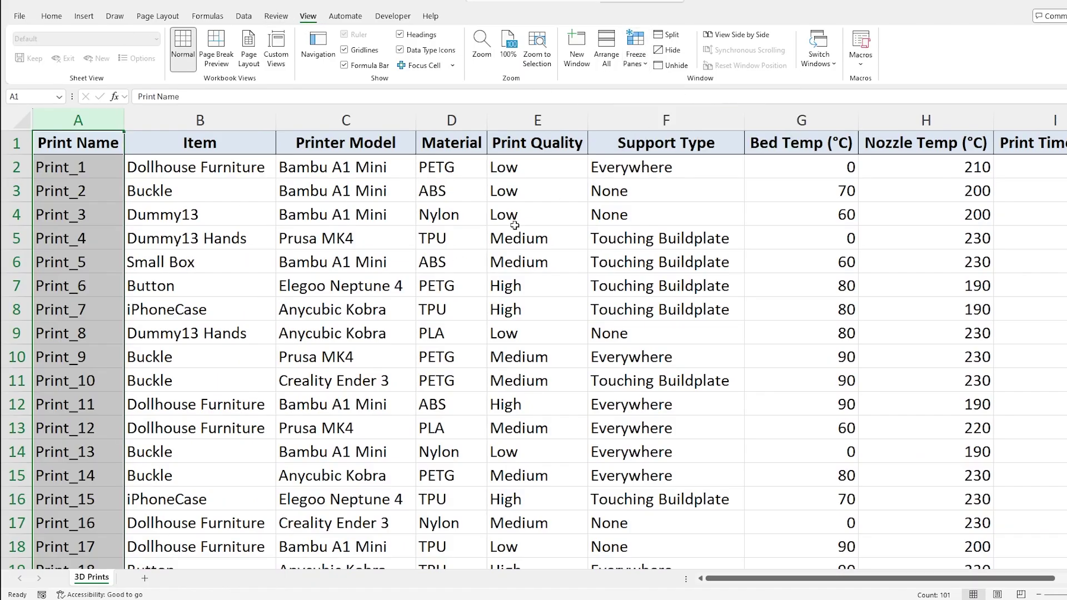
click(301, 308)
drag(747, 578, 610, 572)
scroll(492, 339, down, 10)
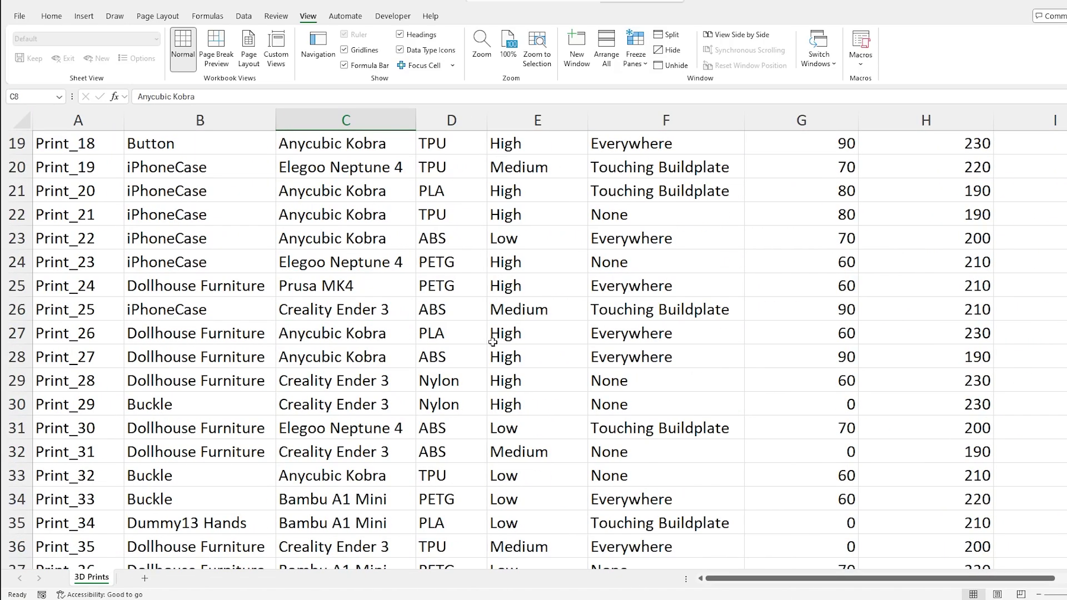
scroll(489, 339, up, 10)
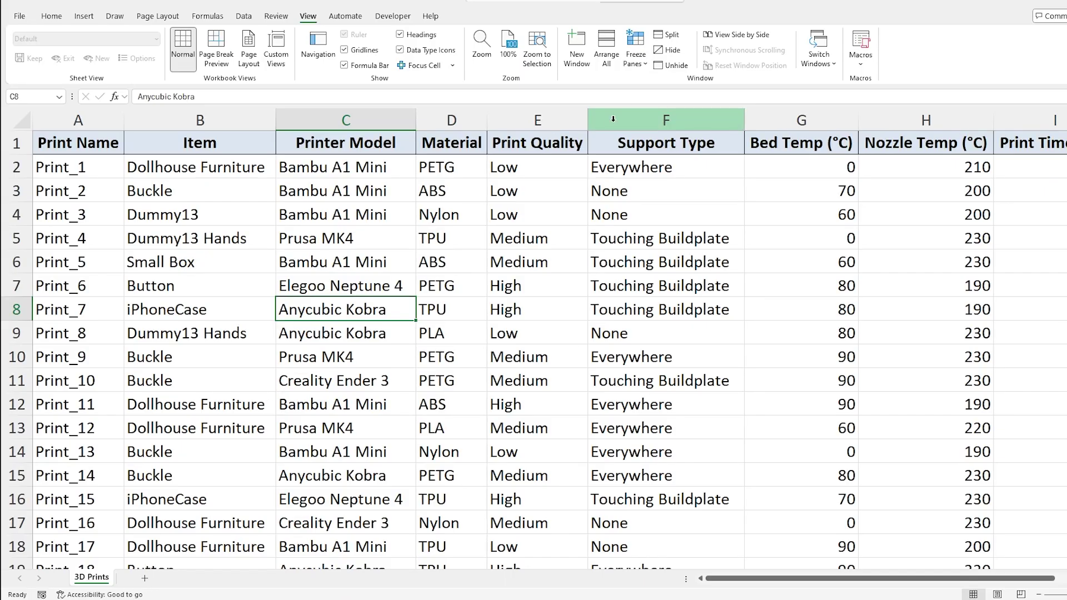
click(641, 59)
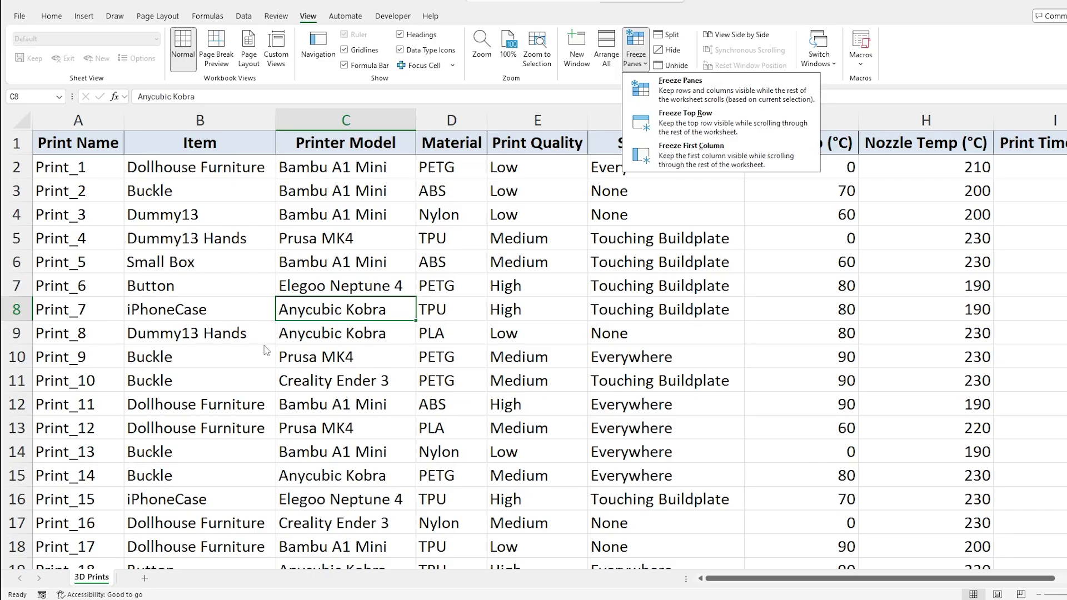
click(364, 304)
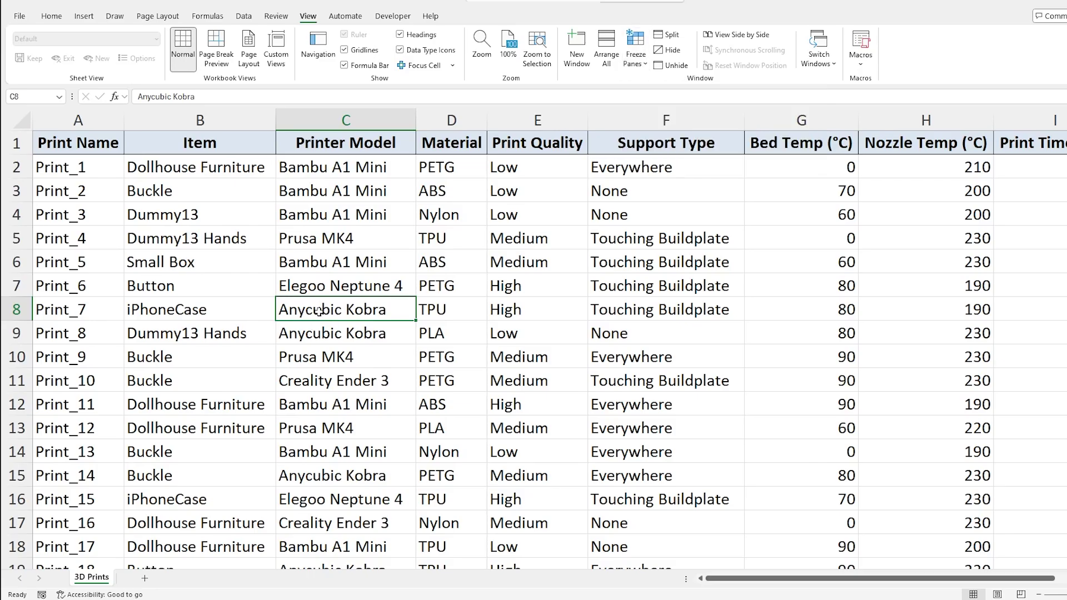
click(638, 64)
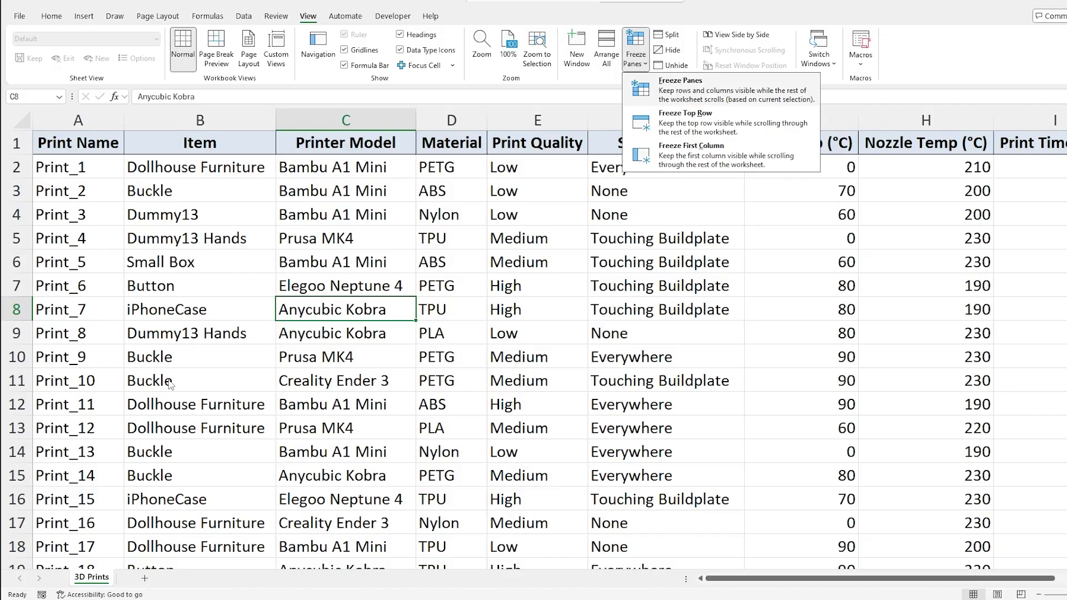
click(302, 318)
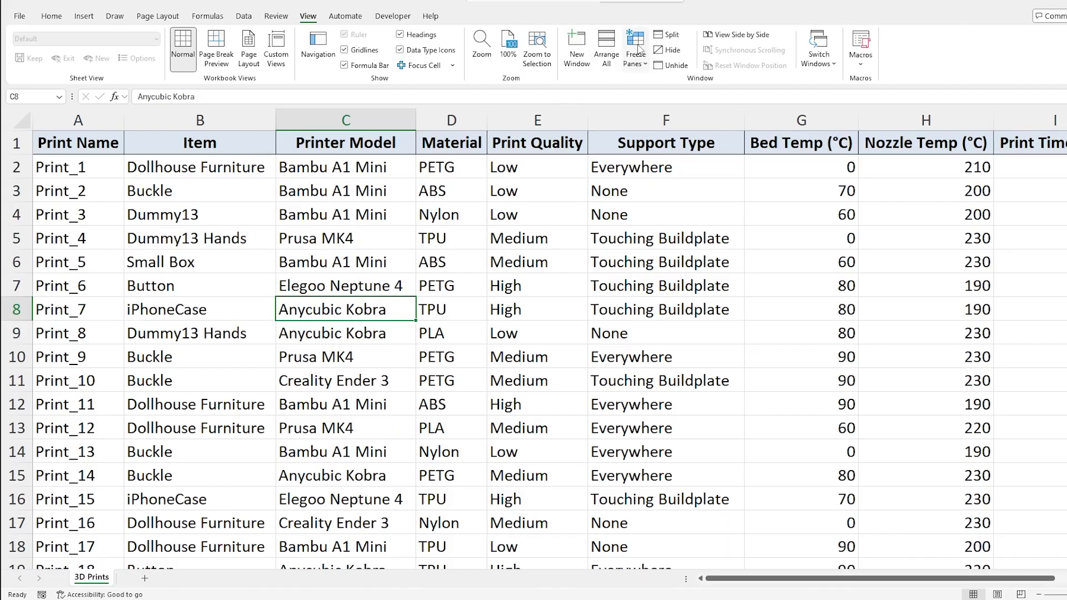
- Freeze panes at cell C8 and scroll down, highlighting the fixed rows 1–7
click(638, 49)
click(666, 86)
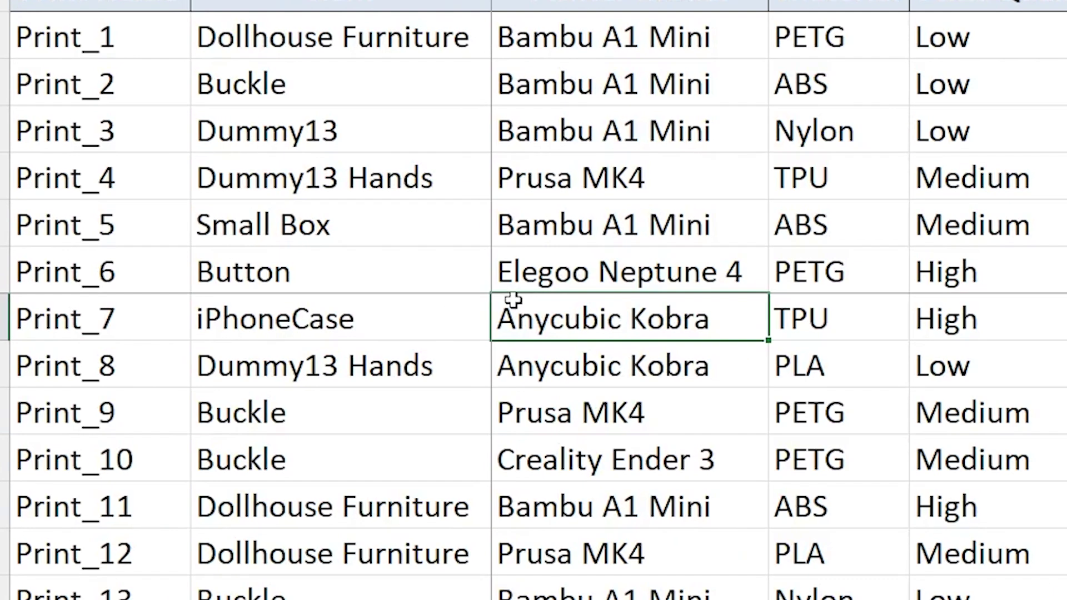
scroll(512, 300, down, 8)
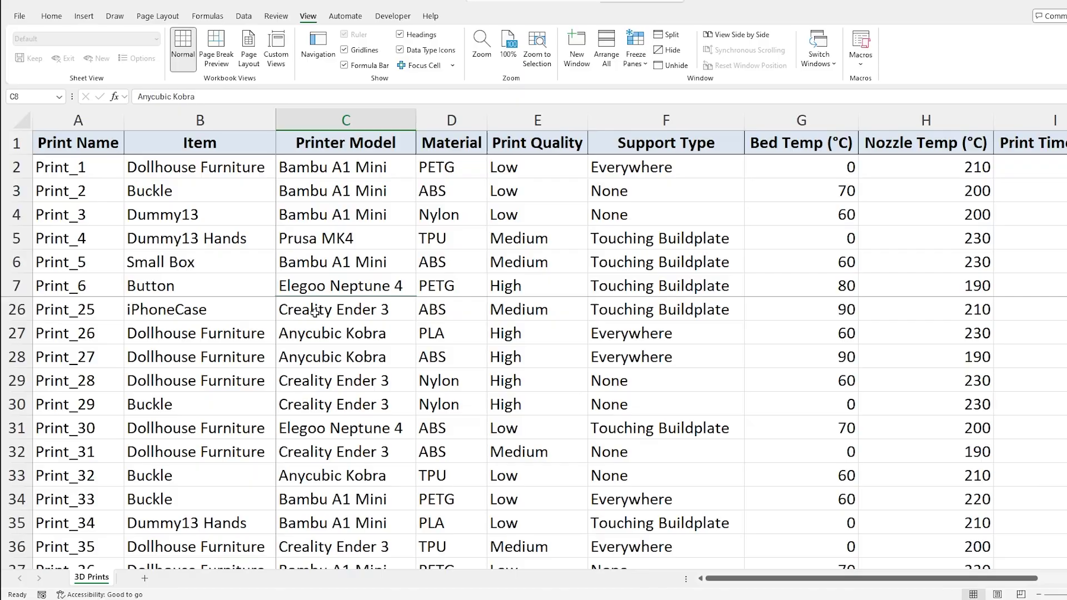
drag(10, 285, 4, 152)
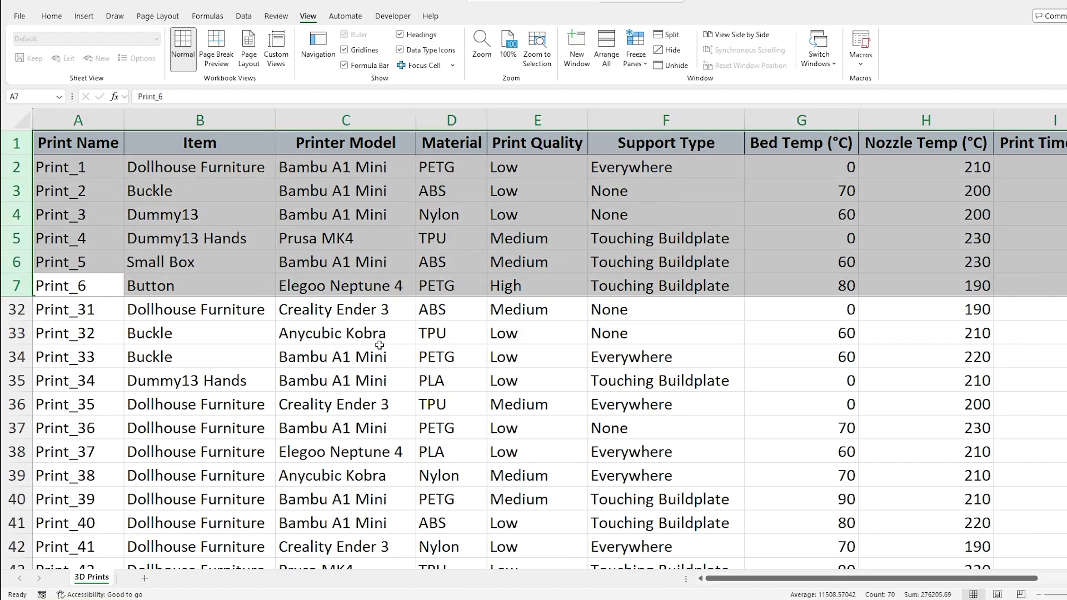
click(308, 307)
scroll(311, 307, down, 9)
scroll(313, 306, down, 5)
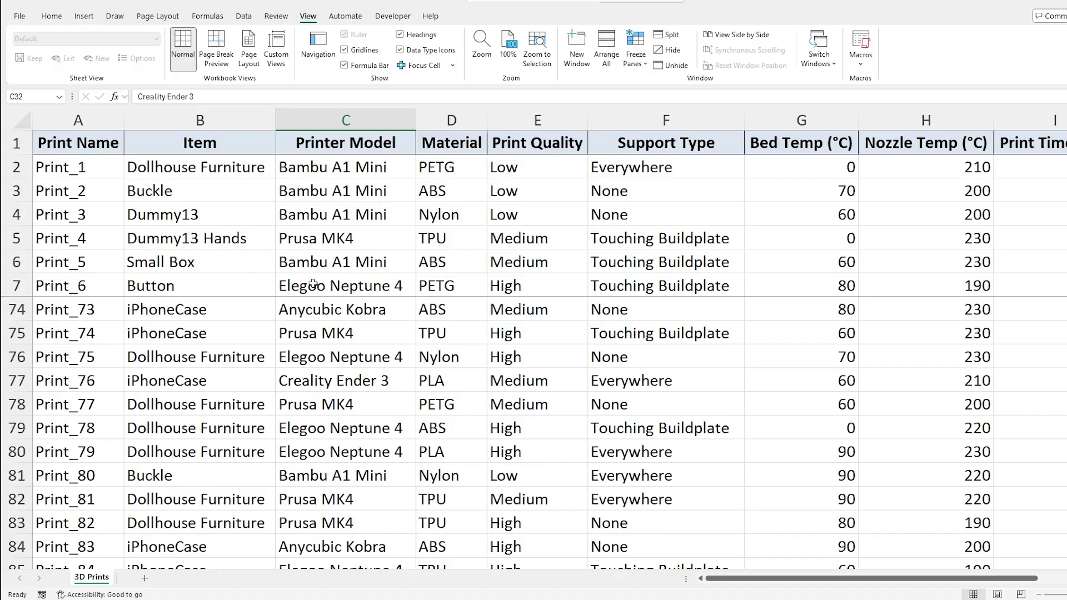
scroll(323, 315, down, 9)
scroll(320, 325, up, 16)
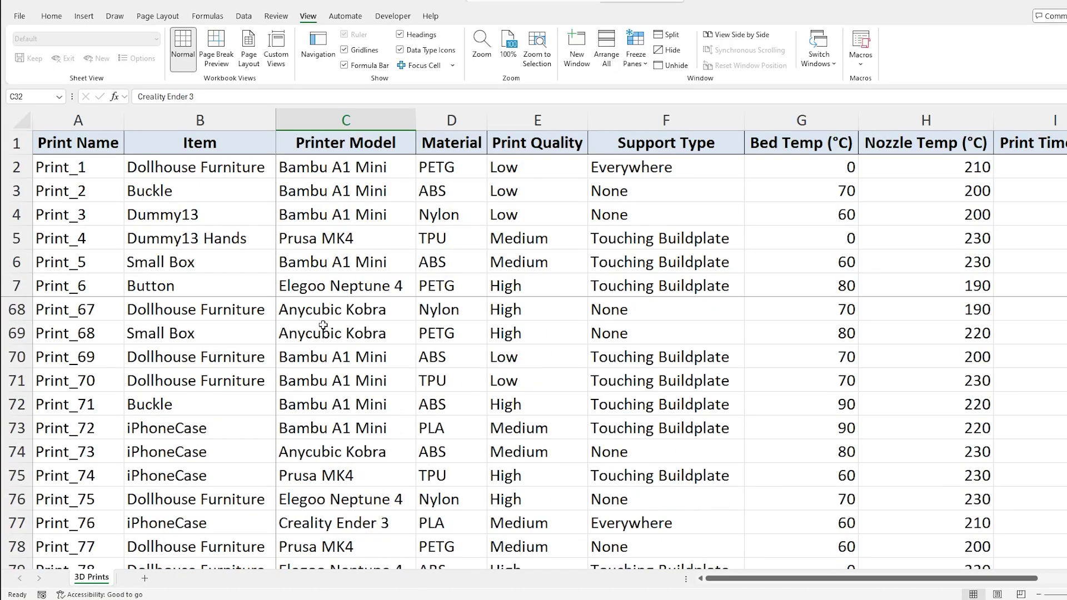
scroll(321, 326, up, 15)
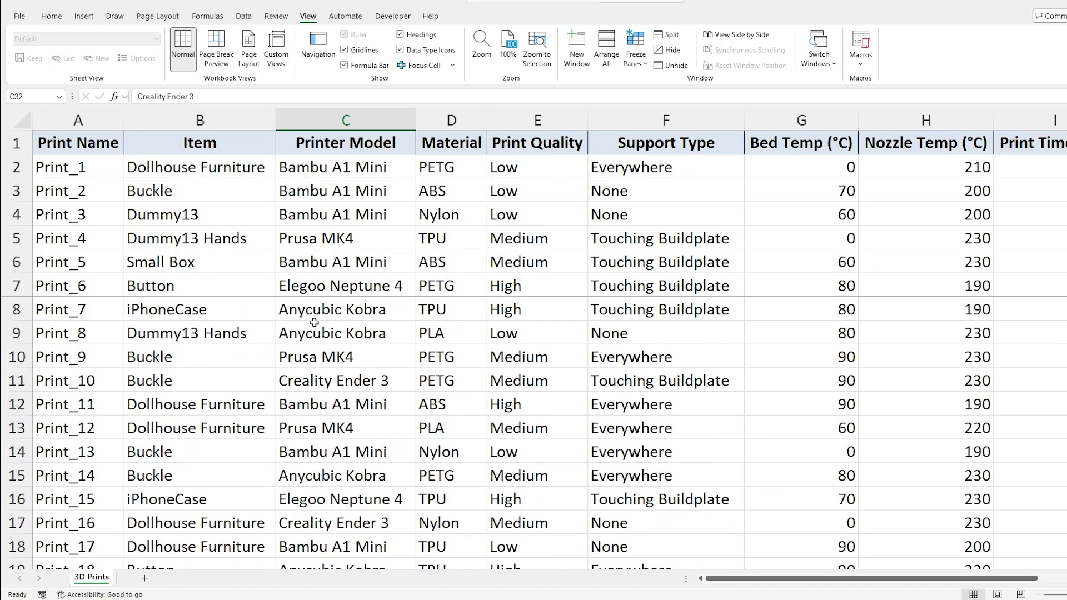
- Scroll sideways and highlight columns A and B to show they stay fixed
click(313, 309)
drag(771, 578, 901, 575)
drag(837, 581, 757, 581)
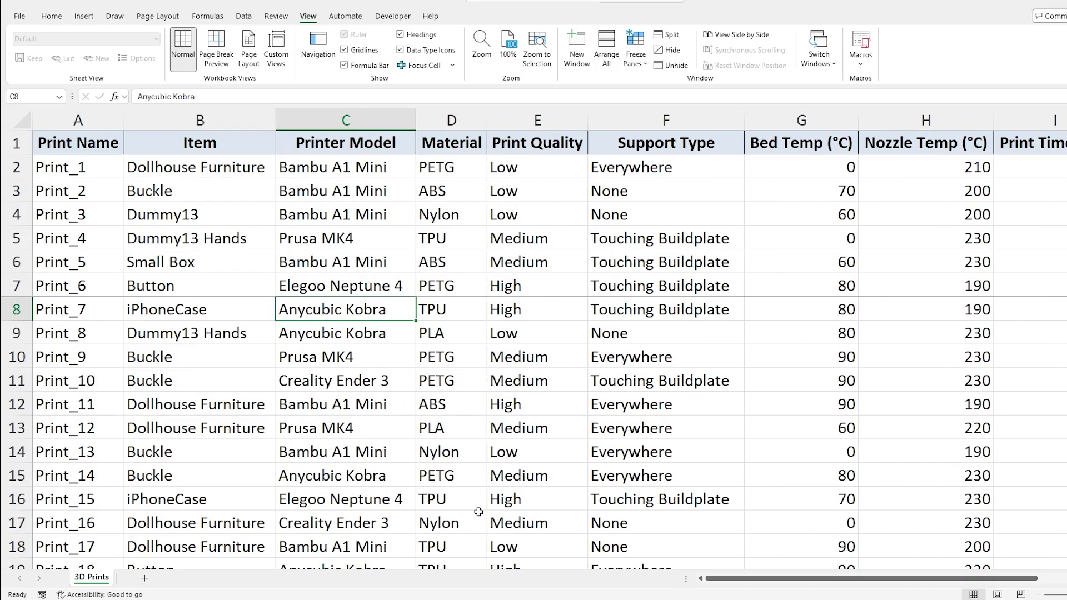
drag(78, 120, 200, 120)
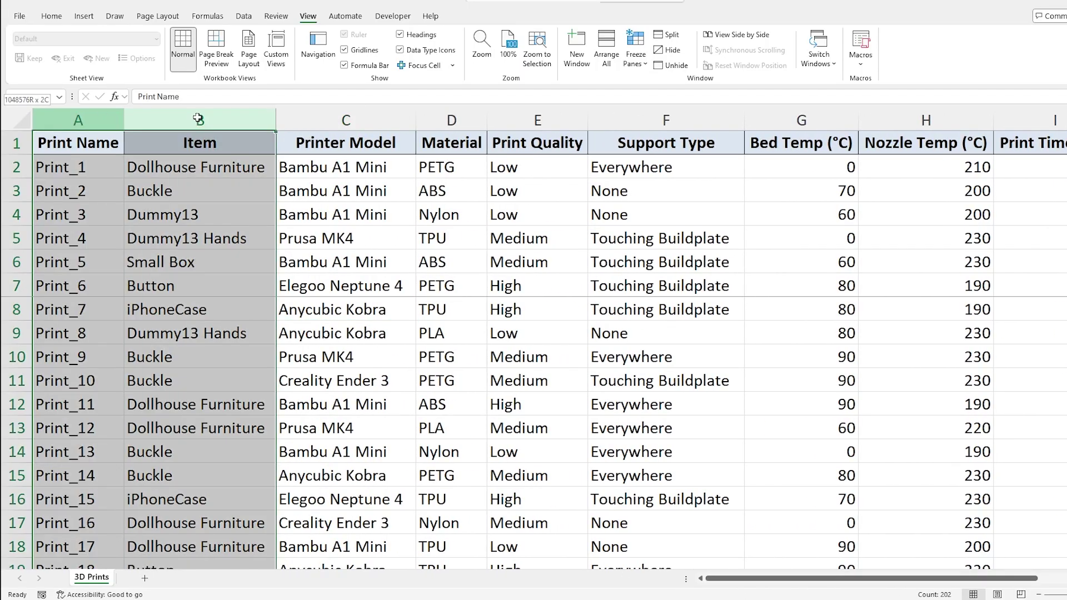
click(330, 306)
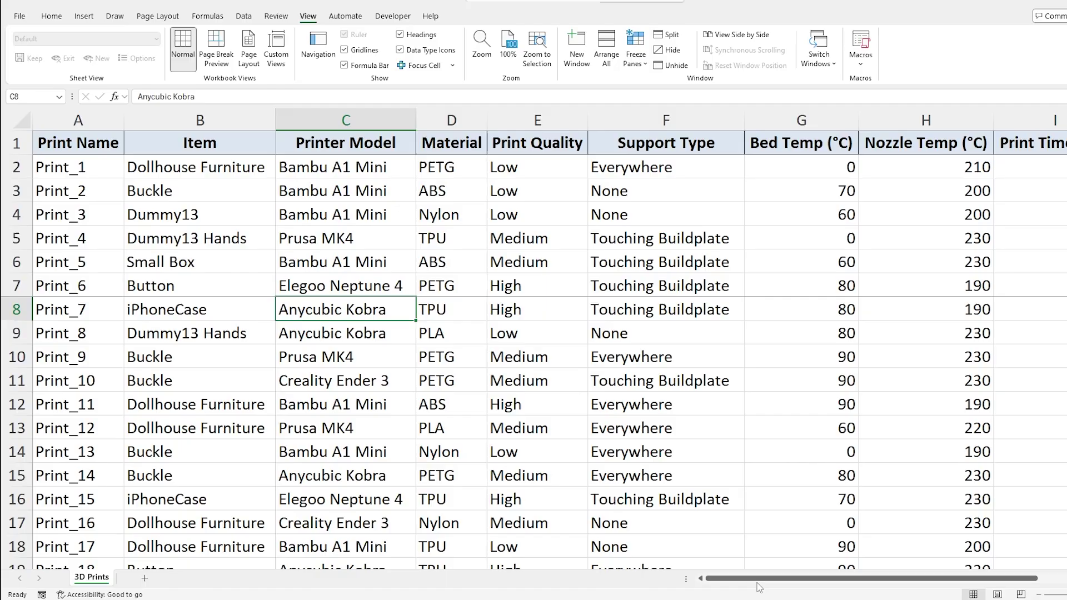
mouse_move(759, 587)
mouse_down()
mouse_move(870, 586)
mouse_move(758, 591)
mouse_up()
scroll(400, 337, down, 7)
scroll(389, 345, up, 7)
- Unfreeze Panes, then select cell D13 as the new freeze point
click(638, 44)
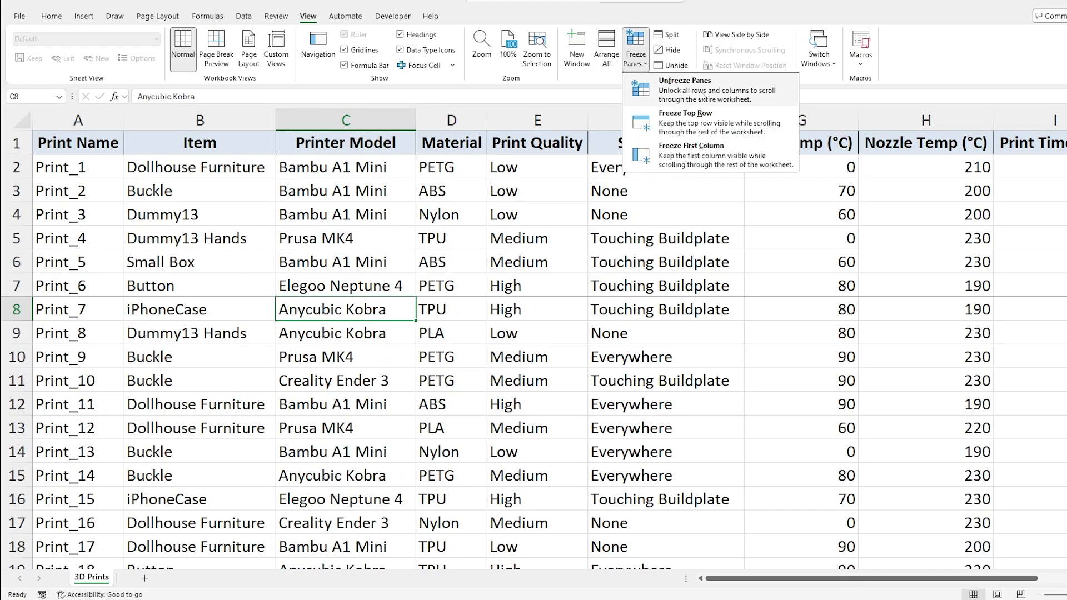
click(673, 92)
click(179, 296)
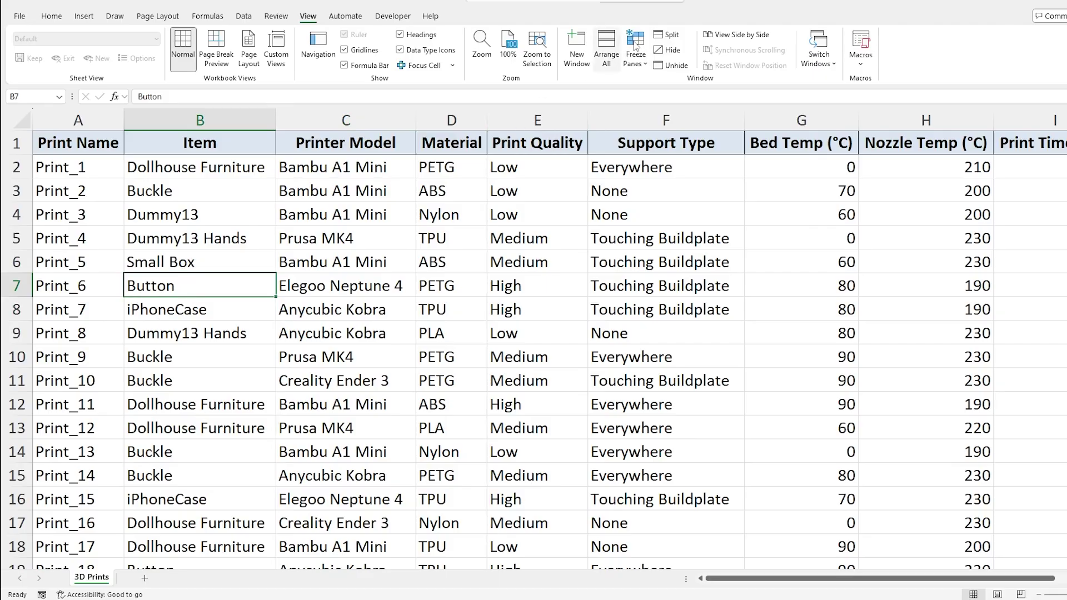
click(138, 324)
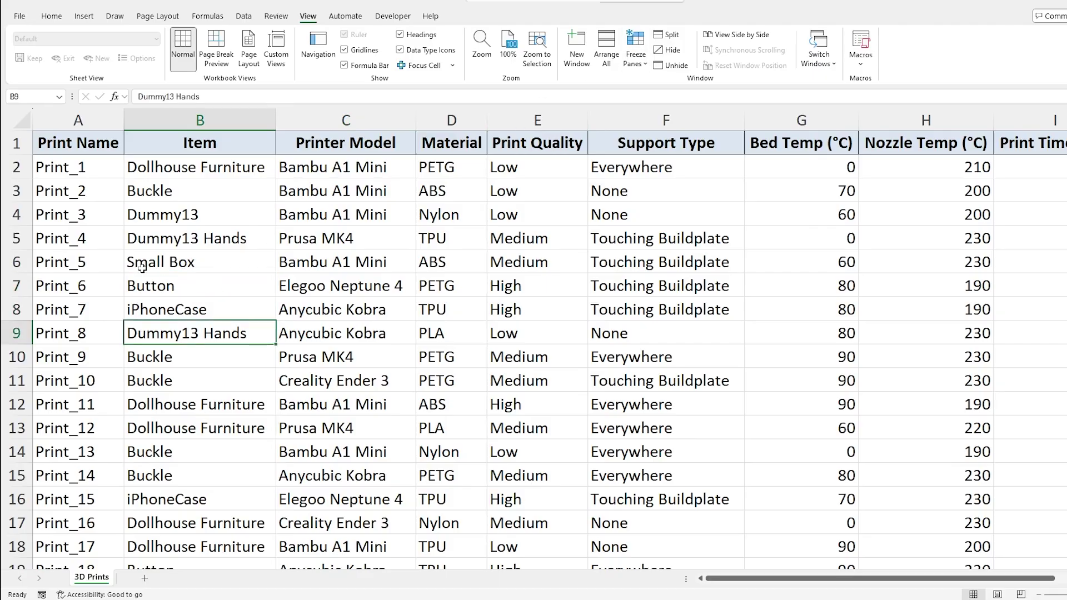
click(139, 285)
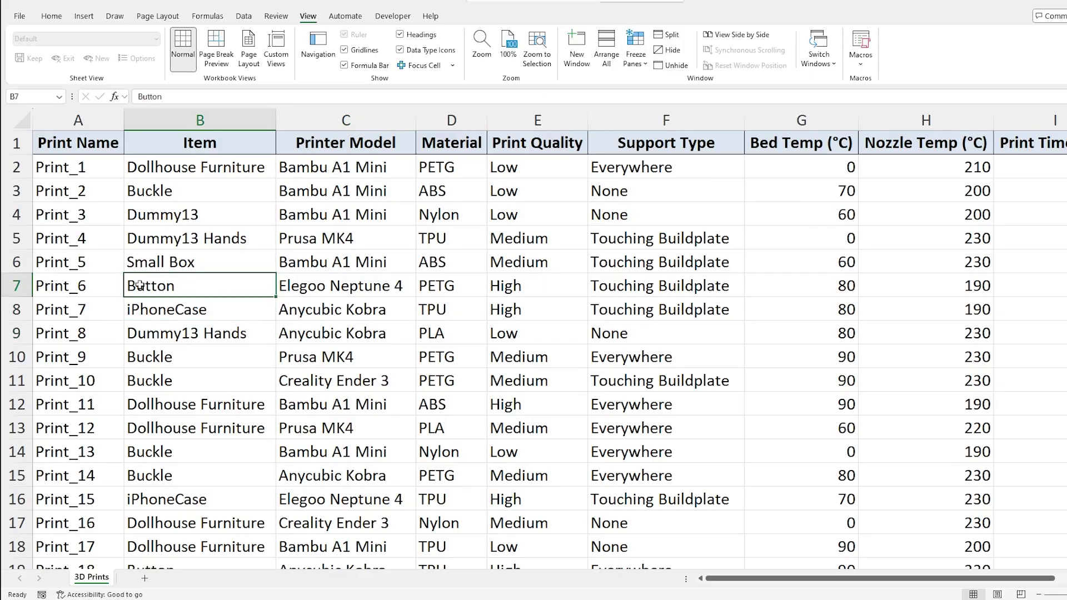
click(444, 309)
click(429, 428)
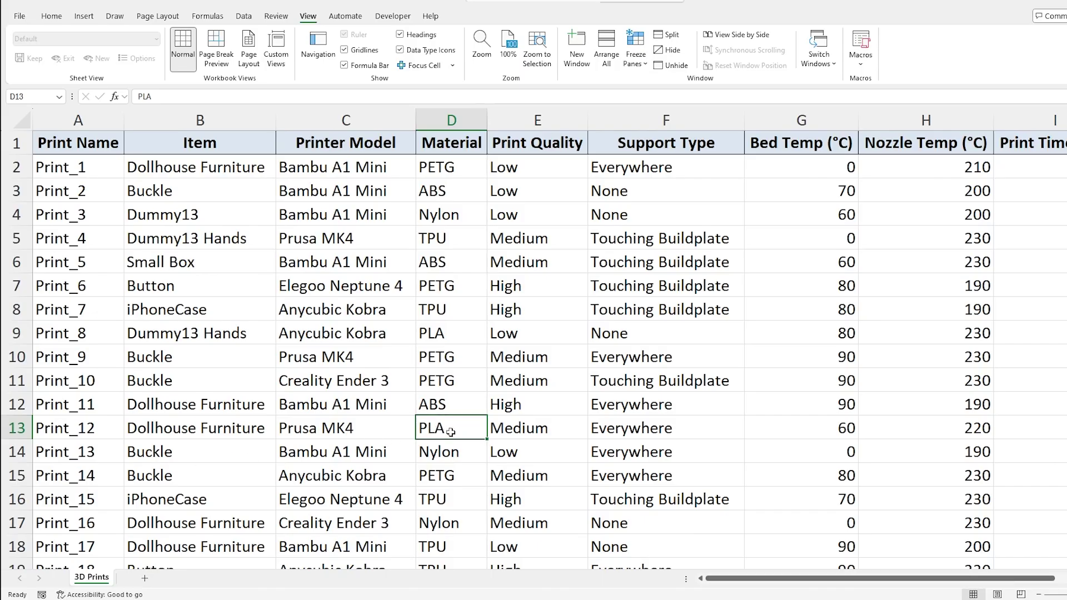
- Freeze panes at D13, then scroll down and sideways to test rows 1–12 and columns A–C
click(636, 56)
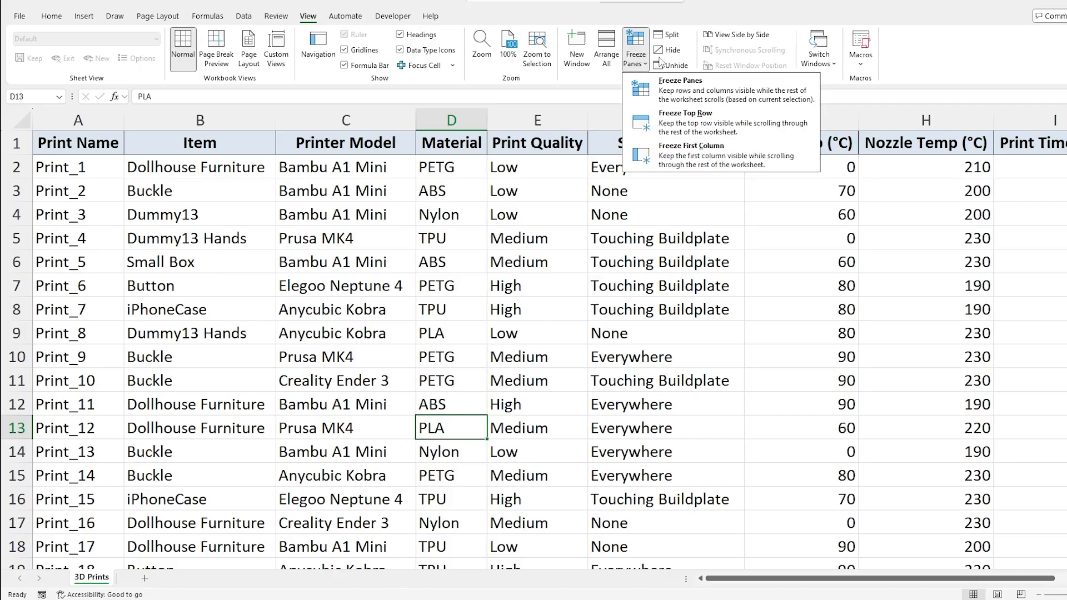
click(680, 86)
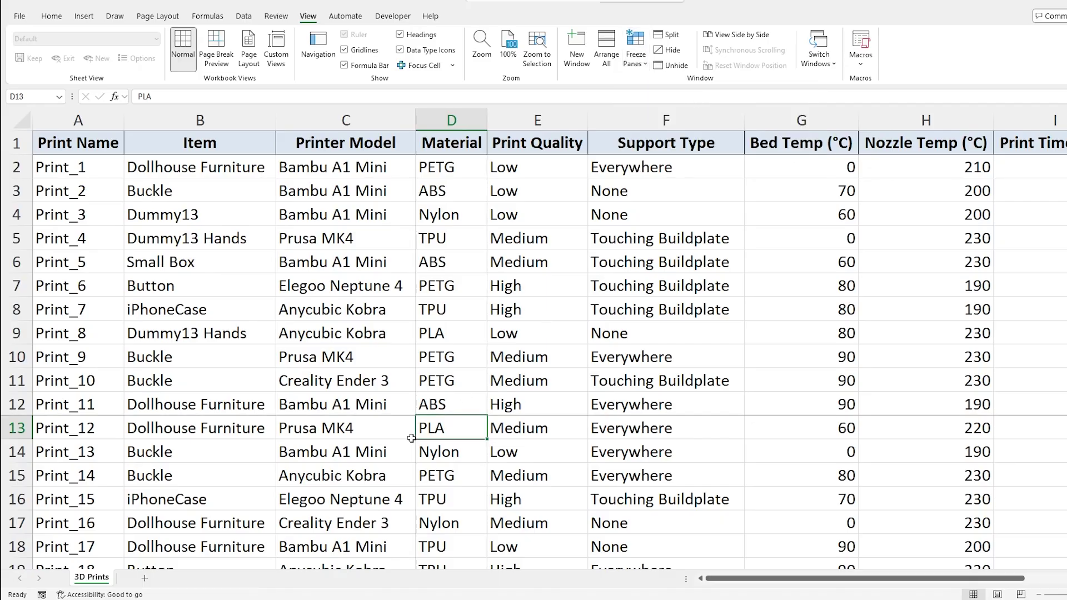
scroll(433, 410, down, 7)
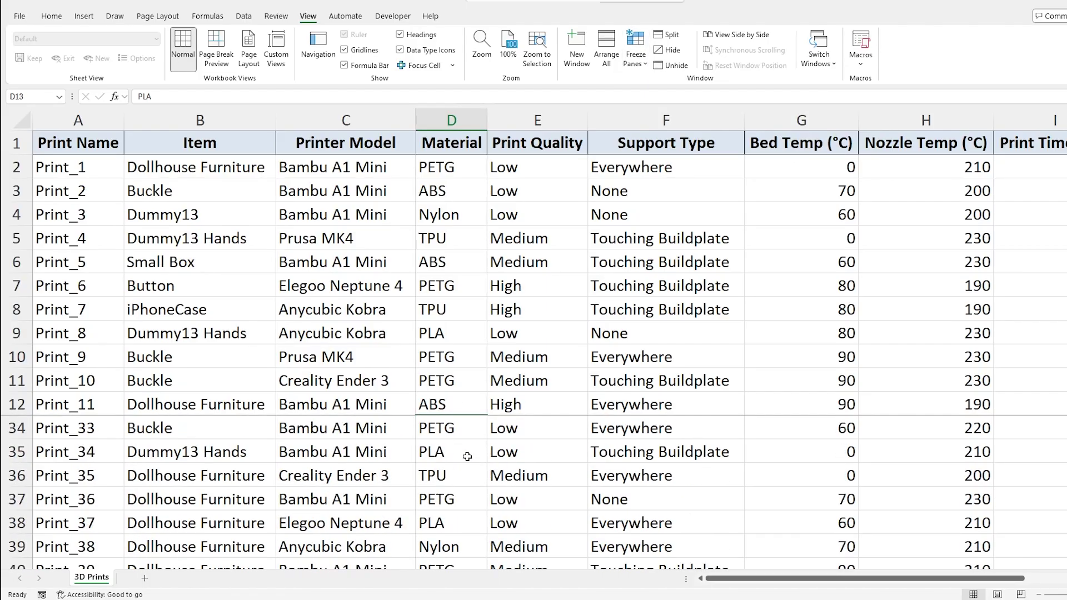
scroll(469, 408, down, 15)
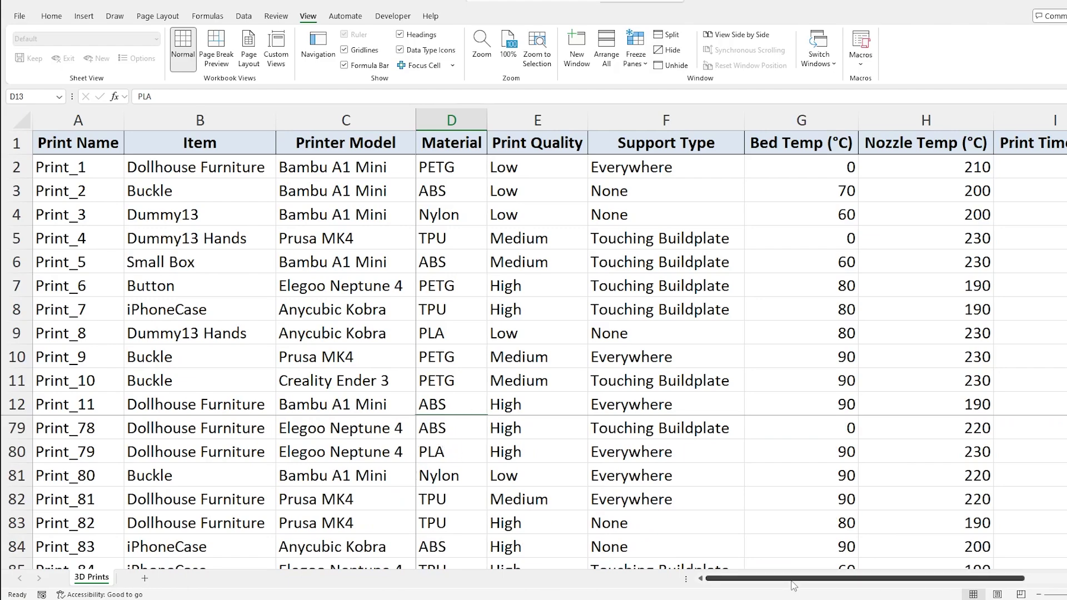
drag(817, 579, 909, 595)
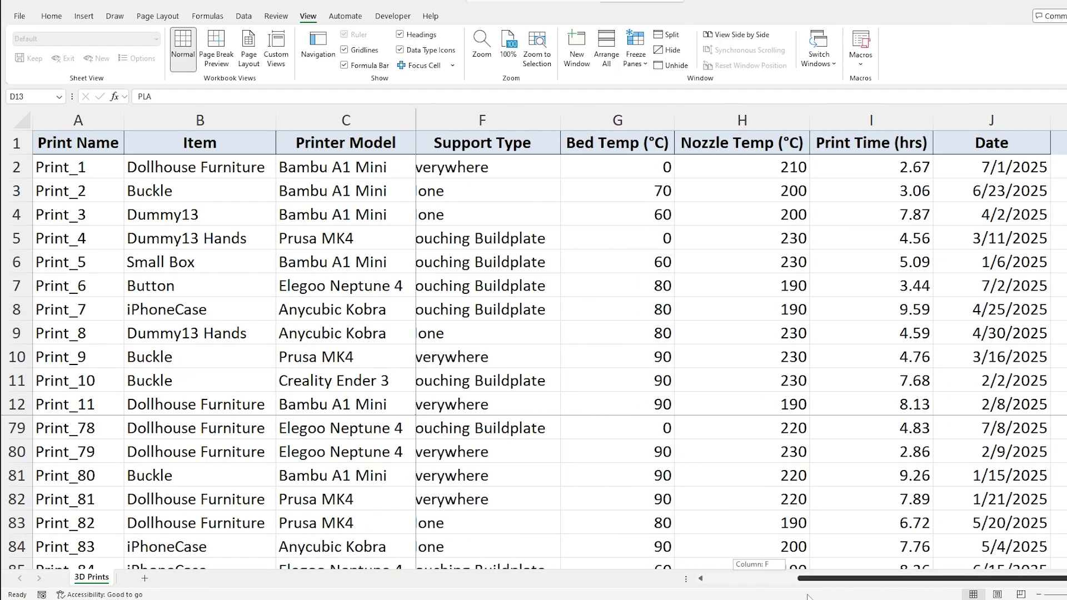
drag(807, 596, 718, 599)
drag(638, 598, 637, 598)
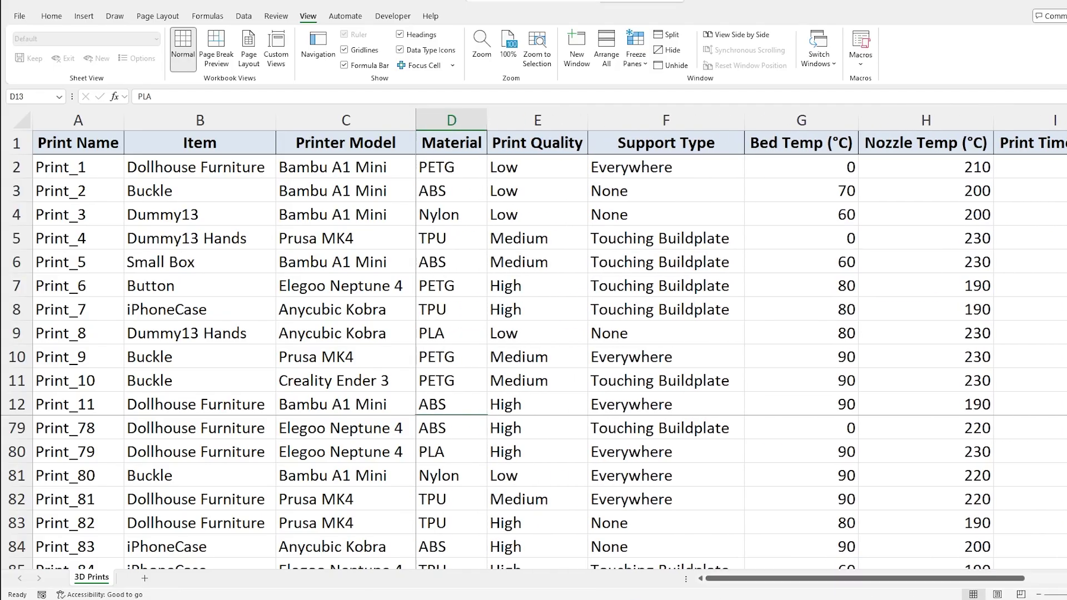
- Unfreeze the D13 panes and select header row 1
click(635, 61)
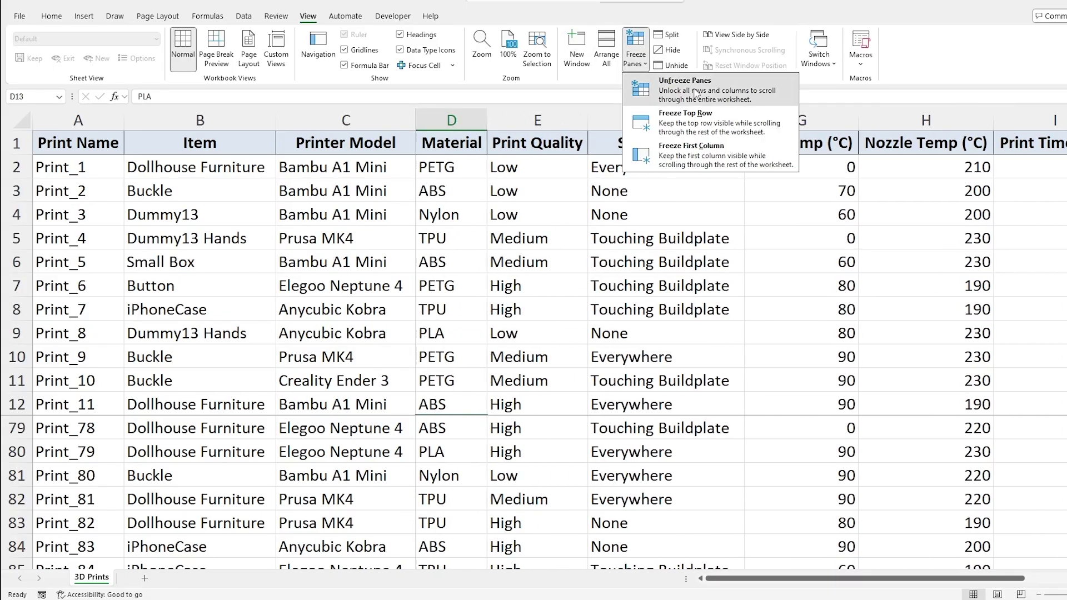
click(678, 78)
click(361, 191)
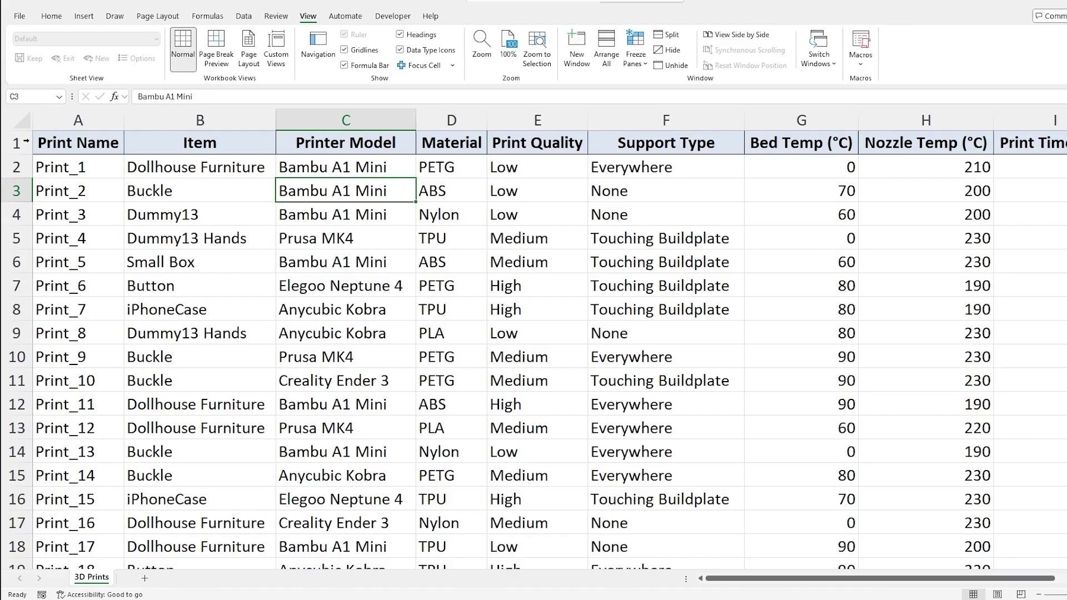
click(17, 143)
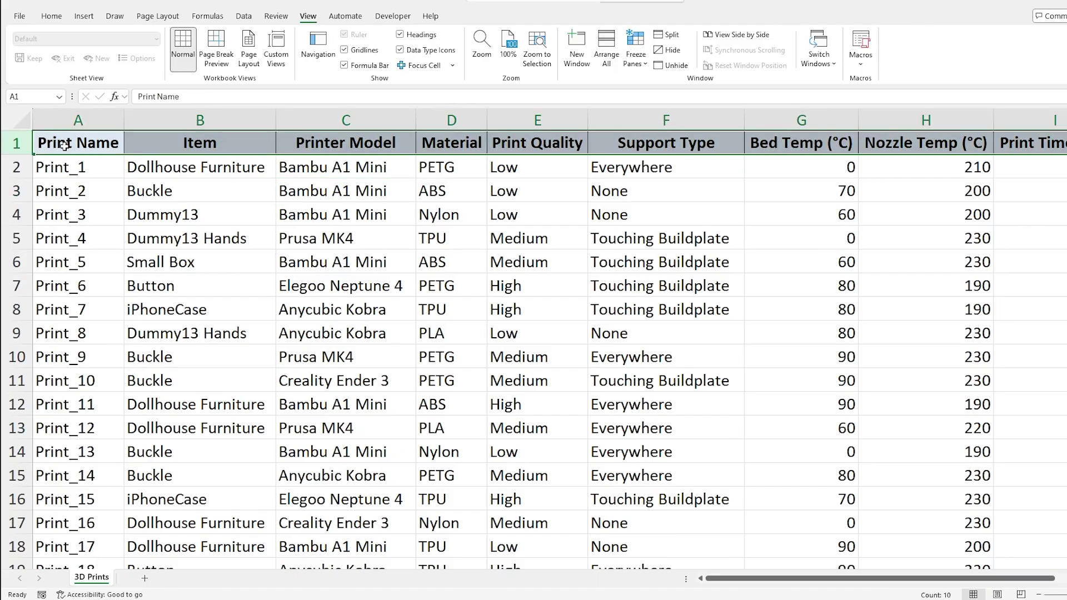
- Apply Freeze Top Row, scroll to verify, then dismiss the Freeze Panes menu
click(644, 60)
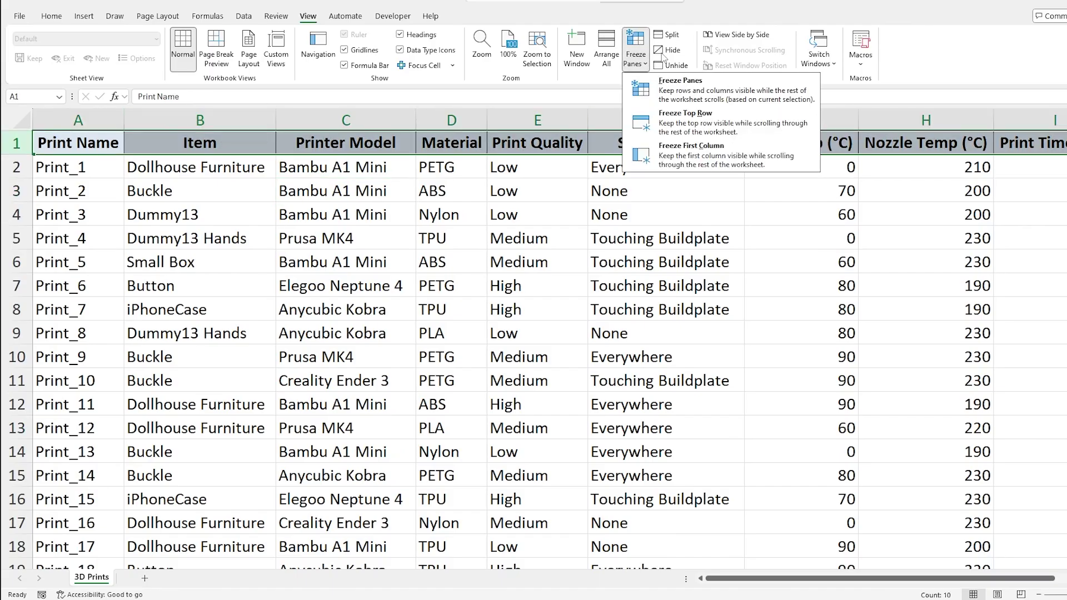
click(684, 129)
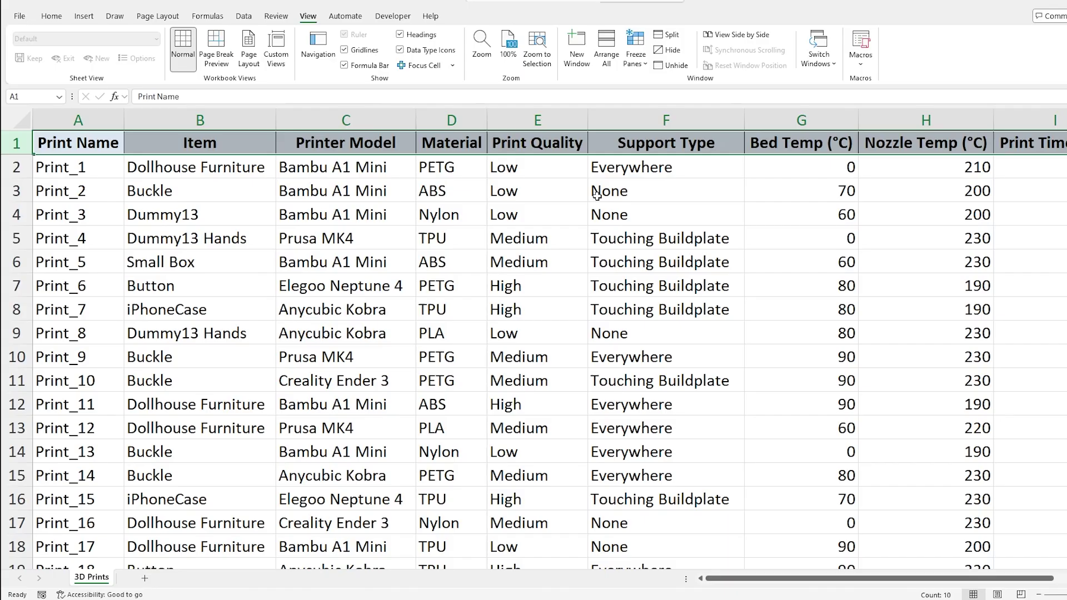
scroll(565, 244, down, 15)
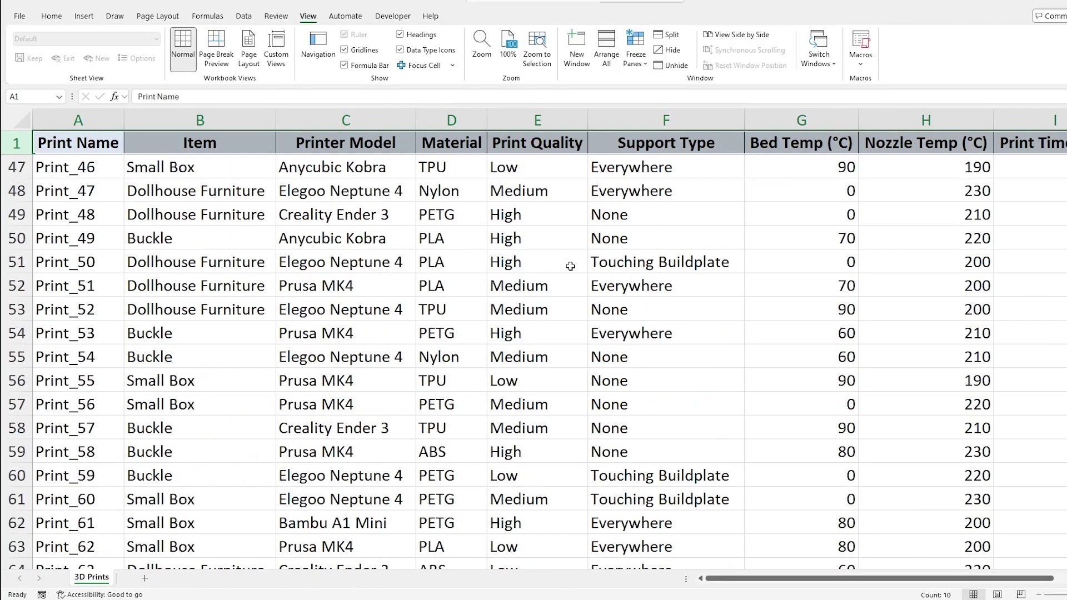
scroll(569, 262, up, 15)
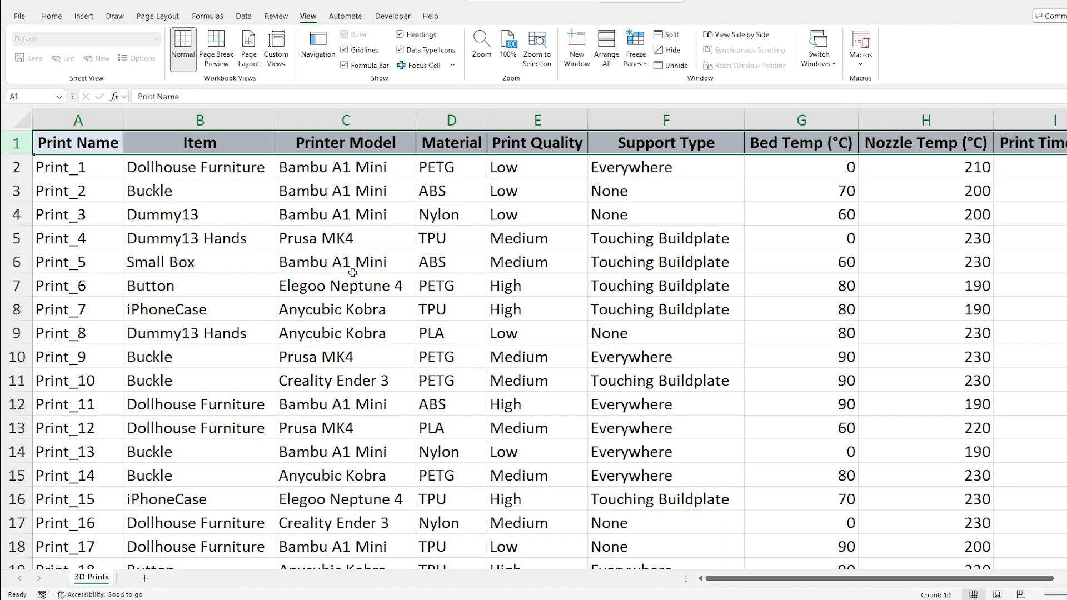
click(635, 52)
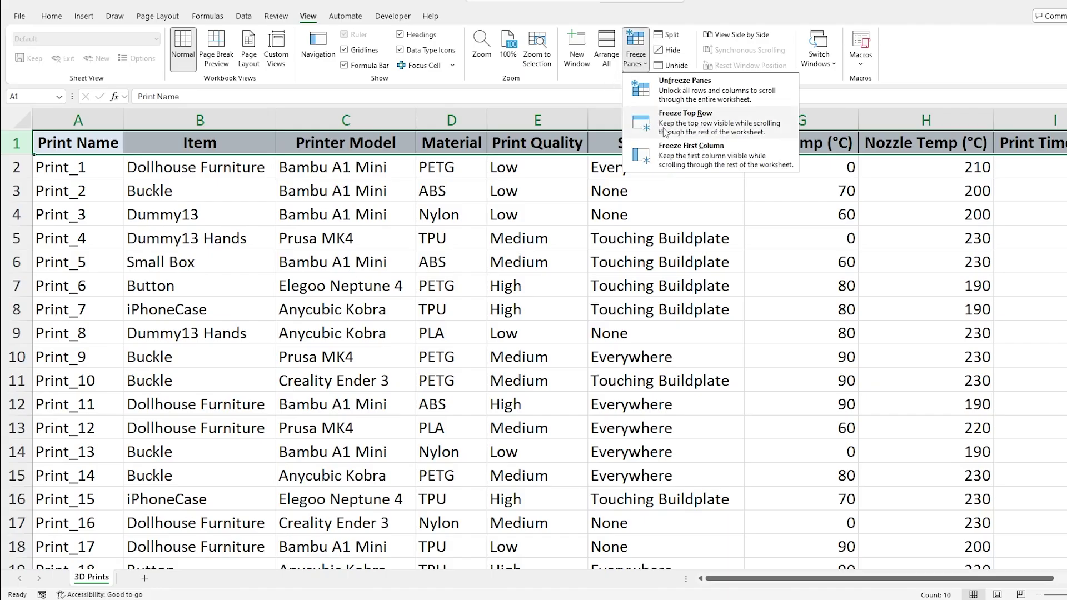
click(511, 273)
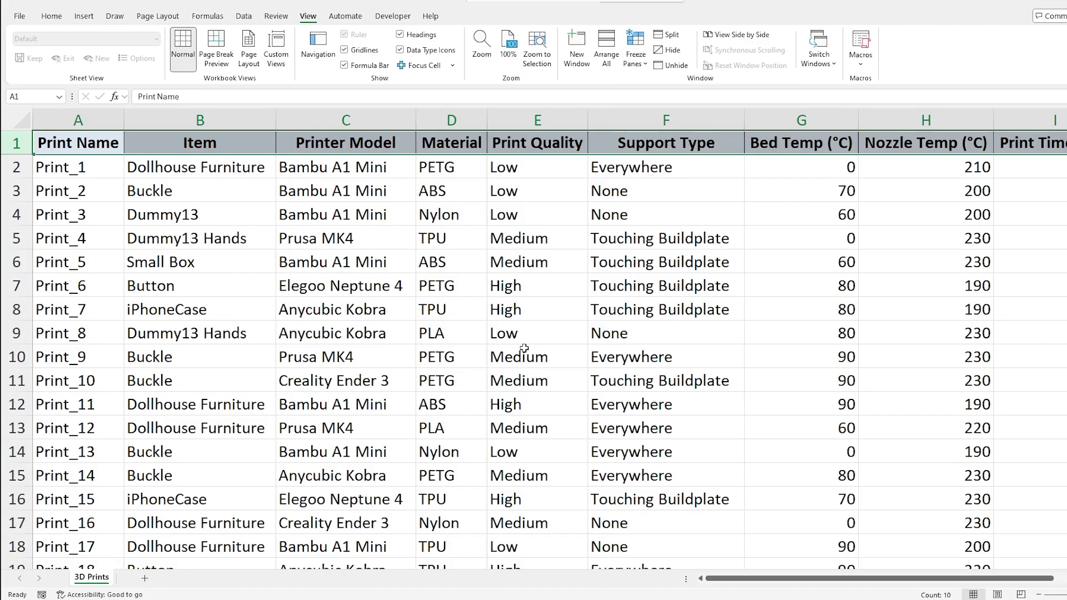